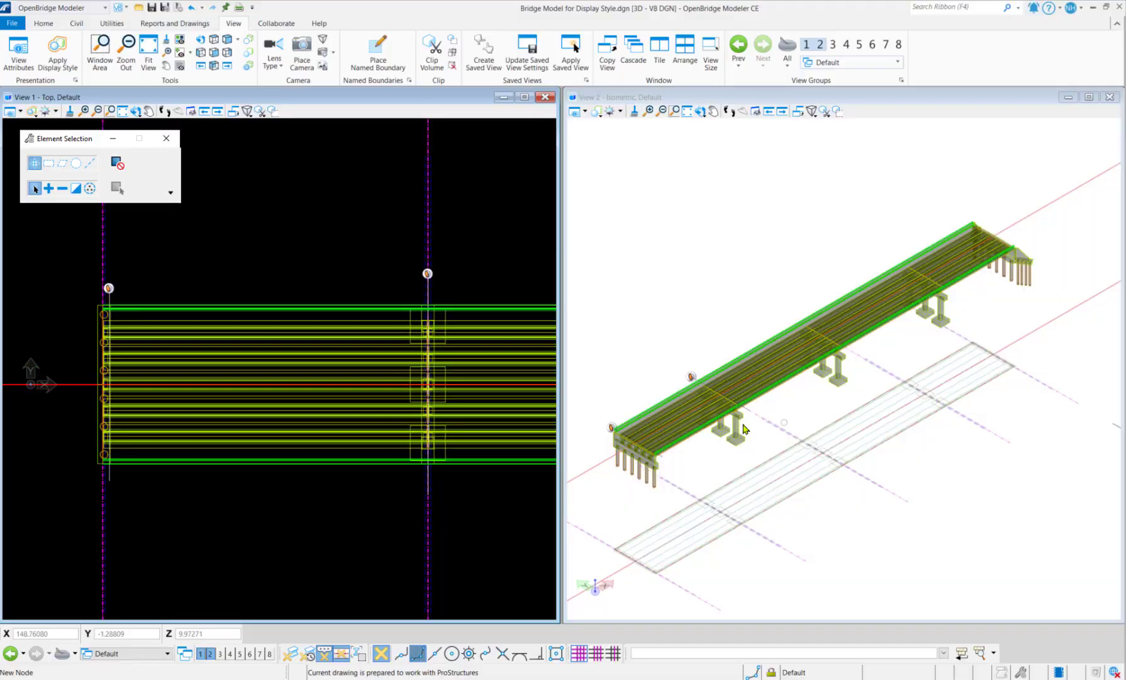
- Inspect the bridge model, and view the Pier 1 Section drawing model and its sheet model
scroll(790, 403, "down", 3)
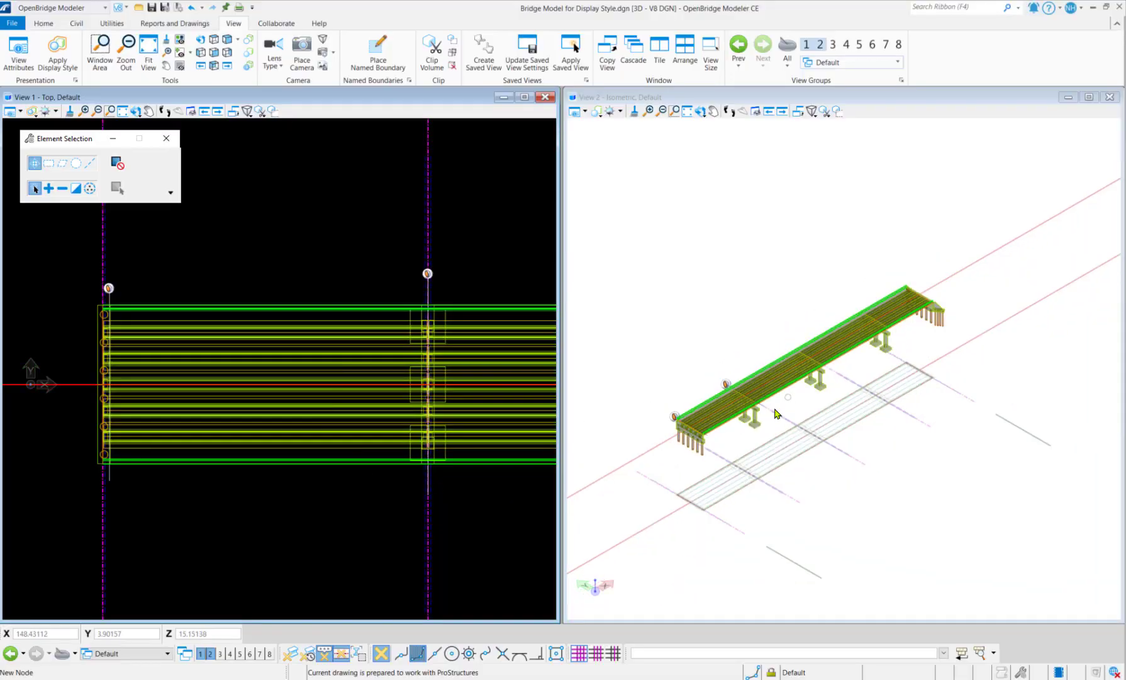
scroll(752, 418, "up", 3)
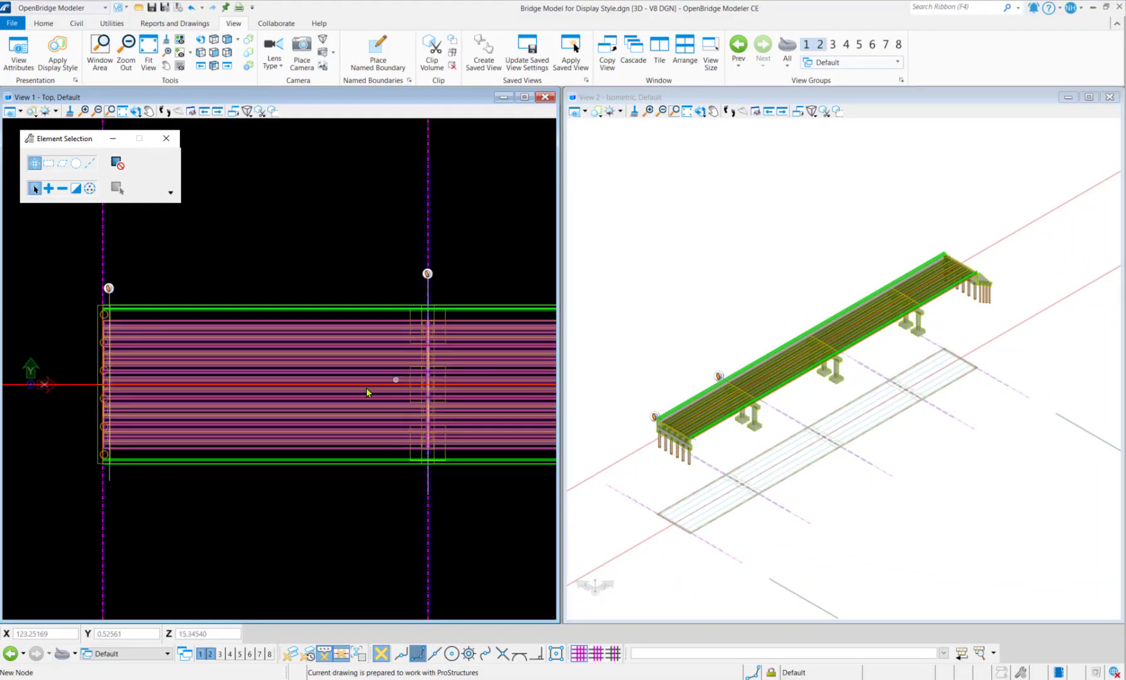
scroll(368, 390, "down", 2)
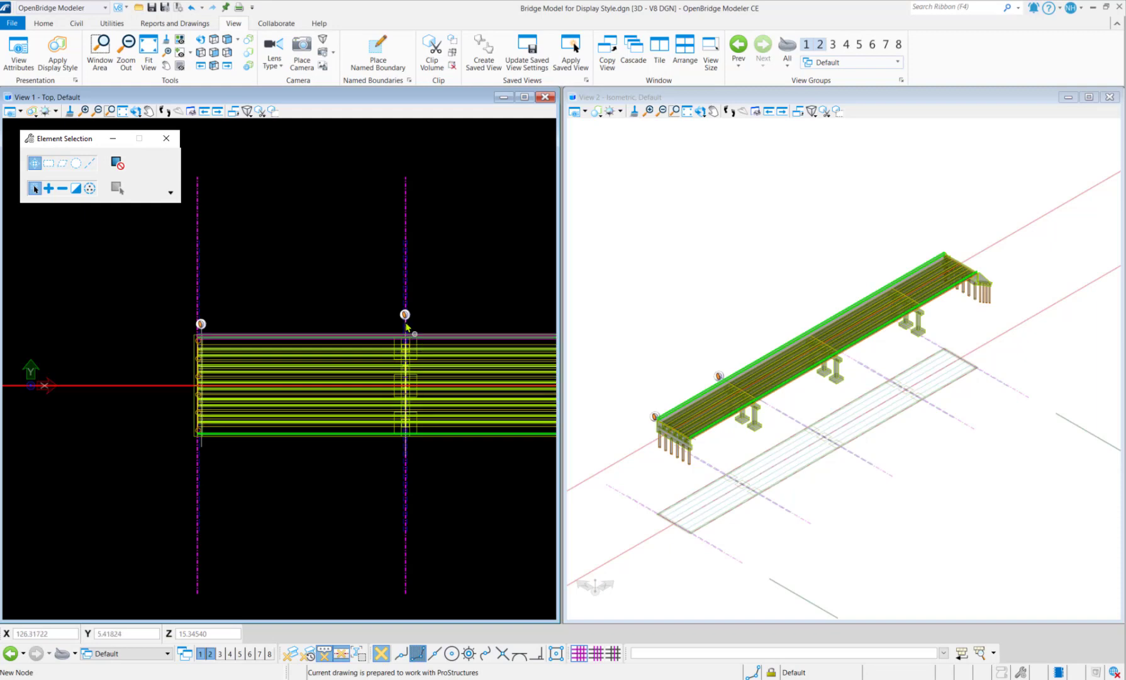
left_click(164, 655)
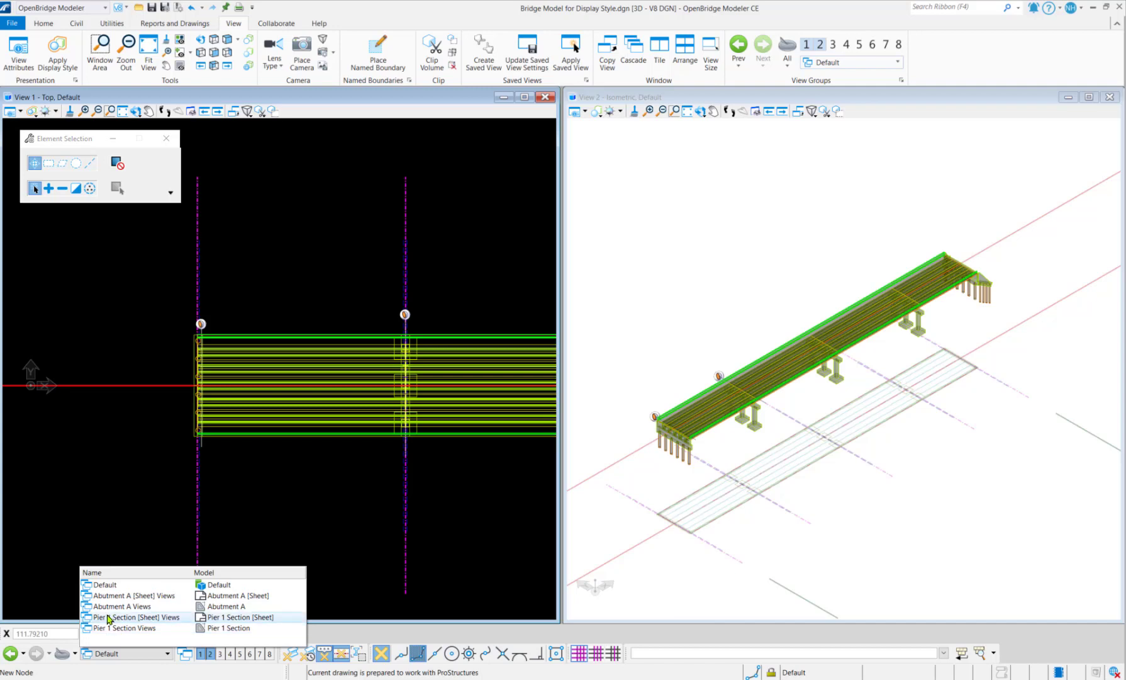
left_click(123, 628)
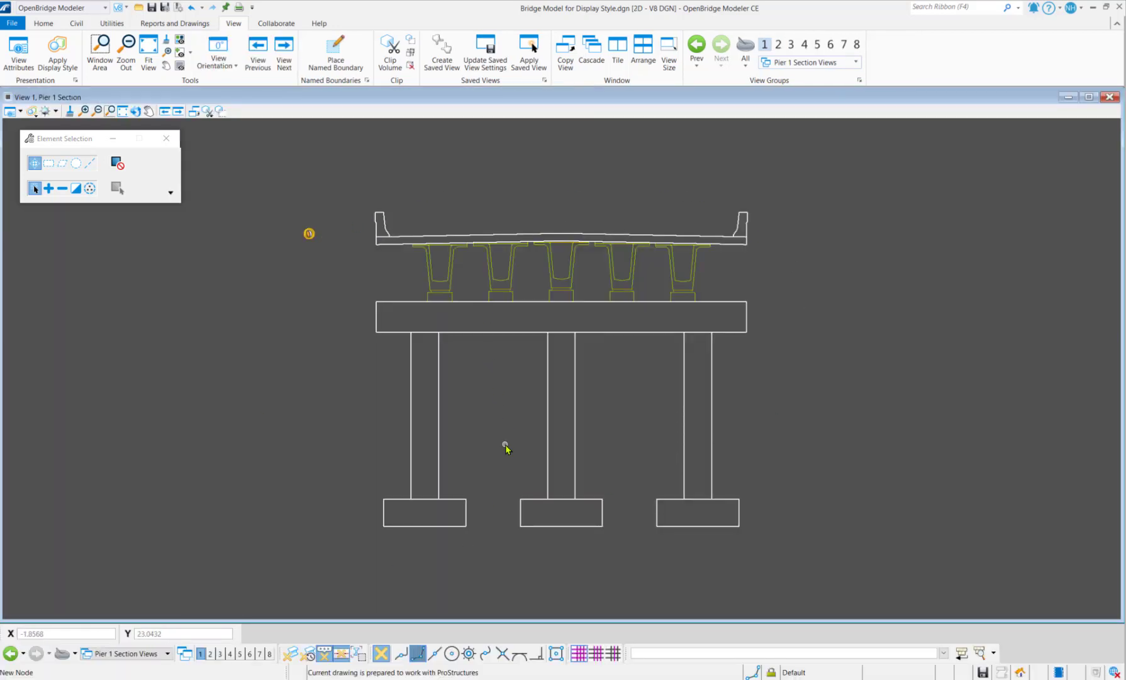
left_click(134, 654)
left_click(145, 617)
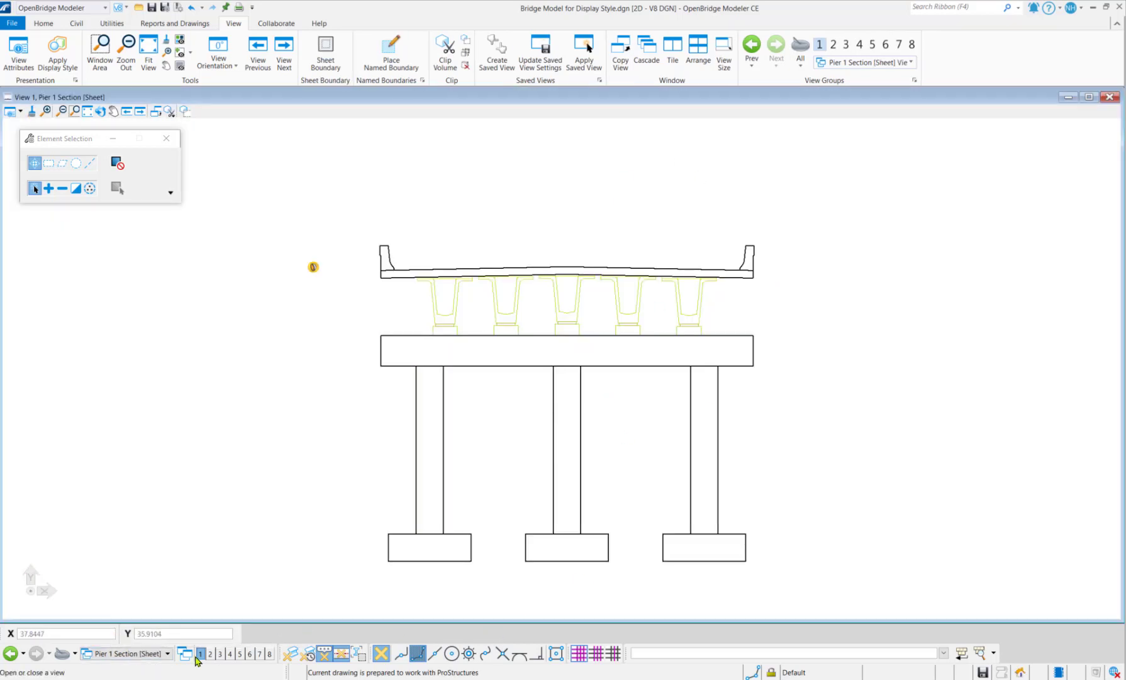
- View the Abutment A drawing model and its sheet model, closing the extra view window that overlaps the sheet
left_click(151, 654)
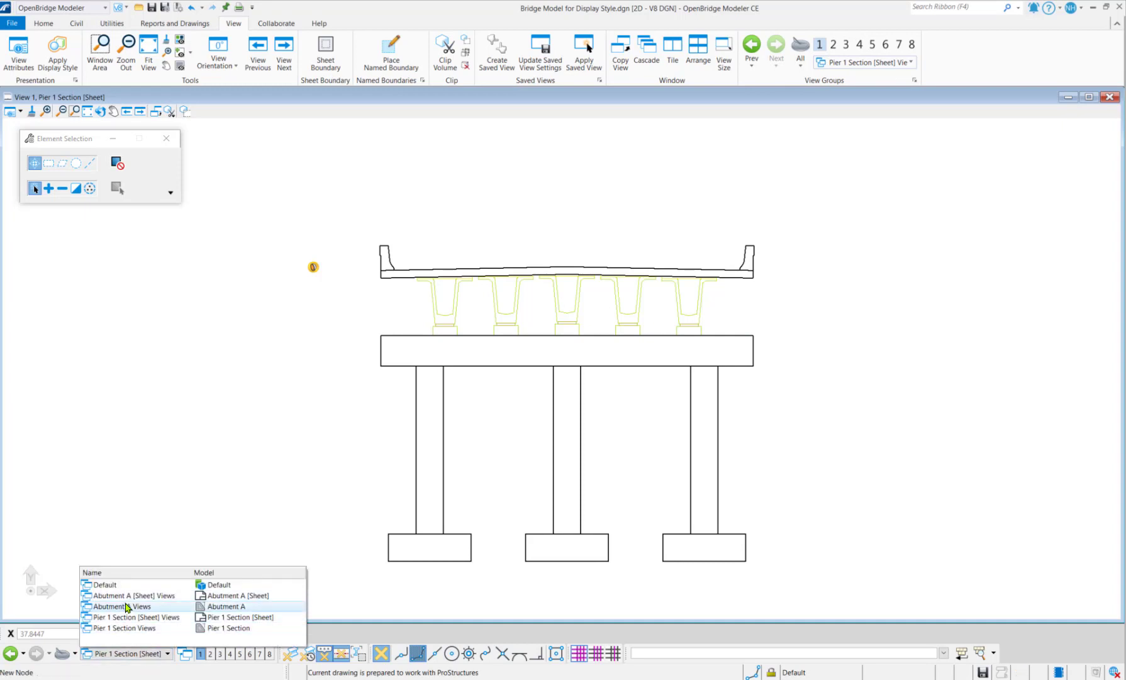
left_click(125, 606)
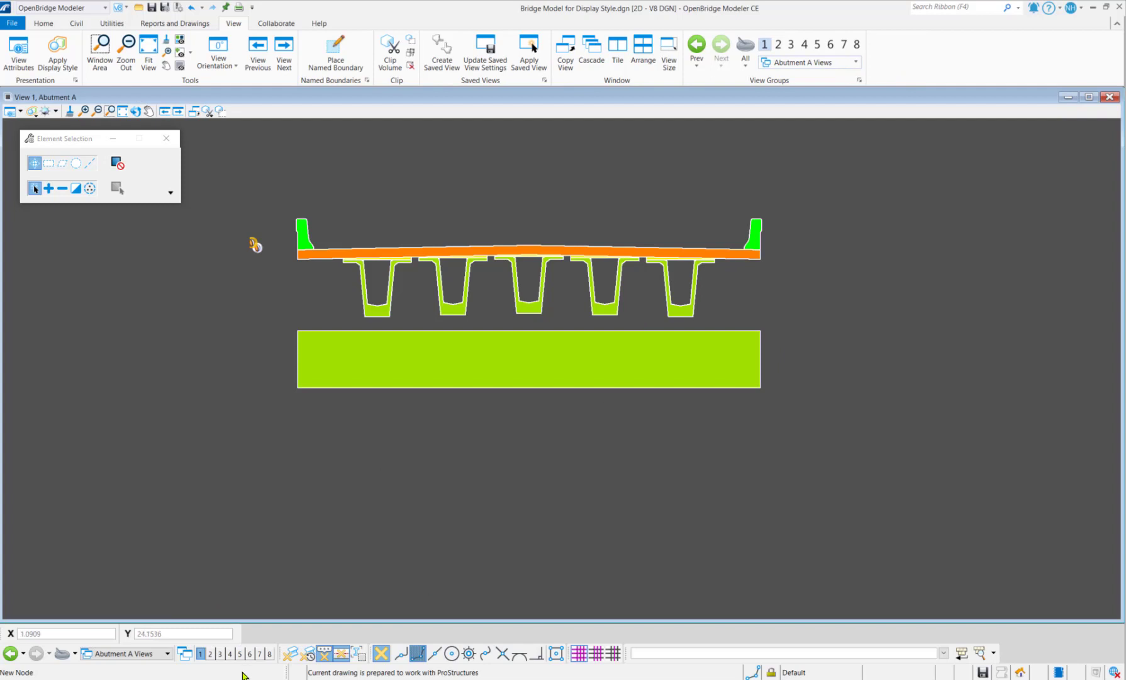
left_click(151, 653)
left_click(117, 596)
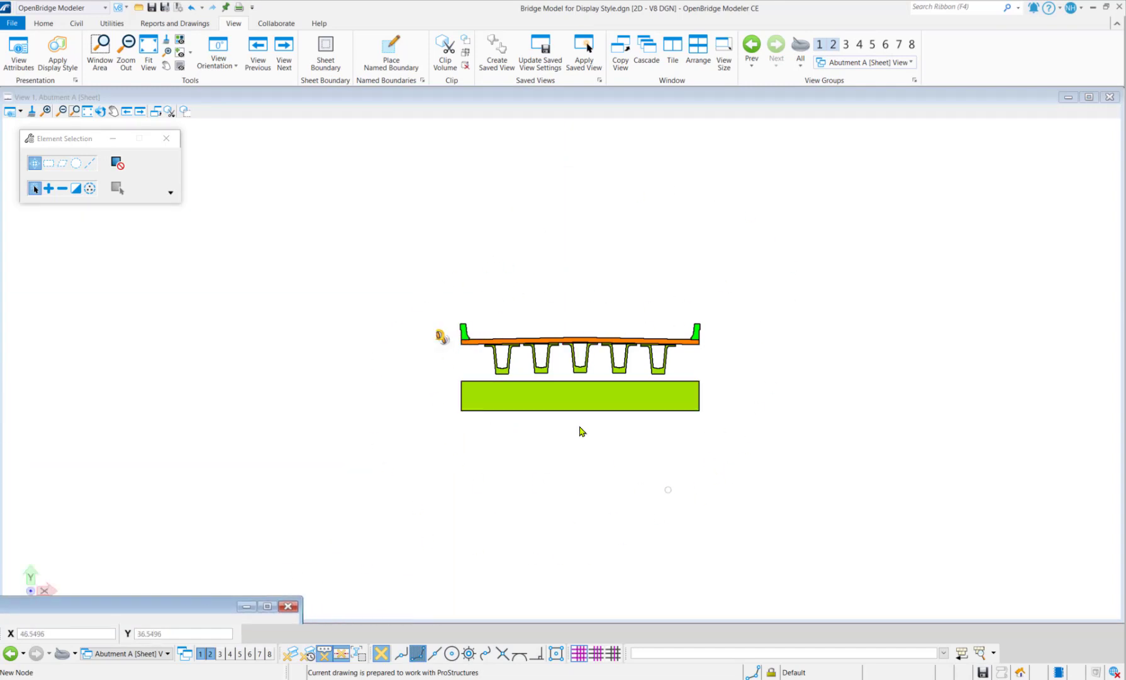
scroll(575, 407, "up", 2)
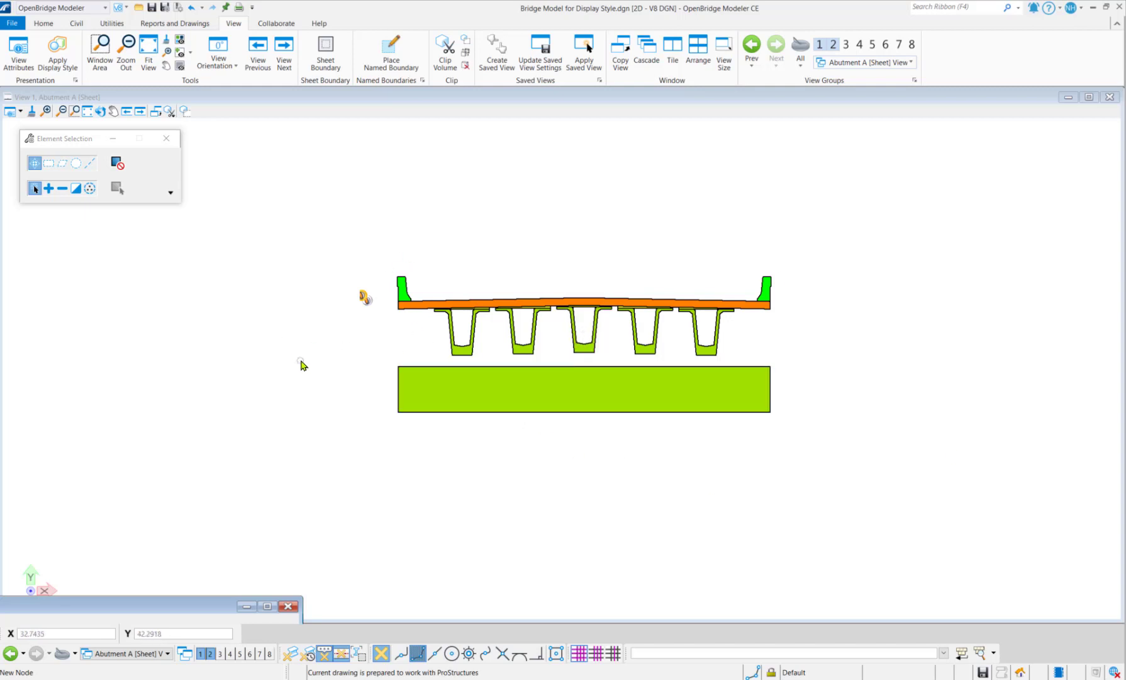
left_click(289, 606)
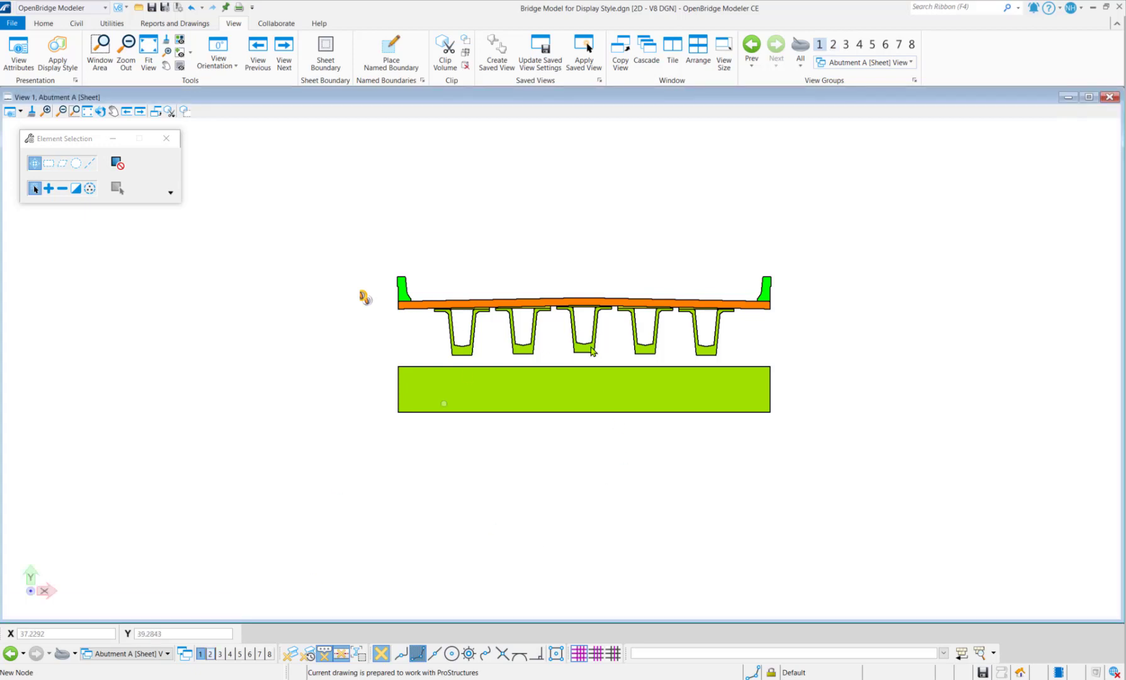
- Return to Abutment A Views and open the presentation settings of its attached Default model reference
left_click(164, 655)
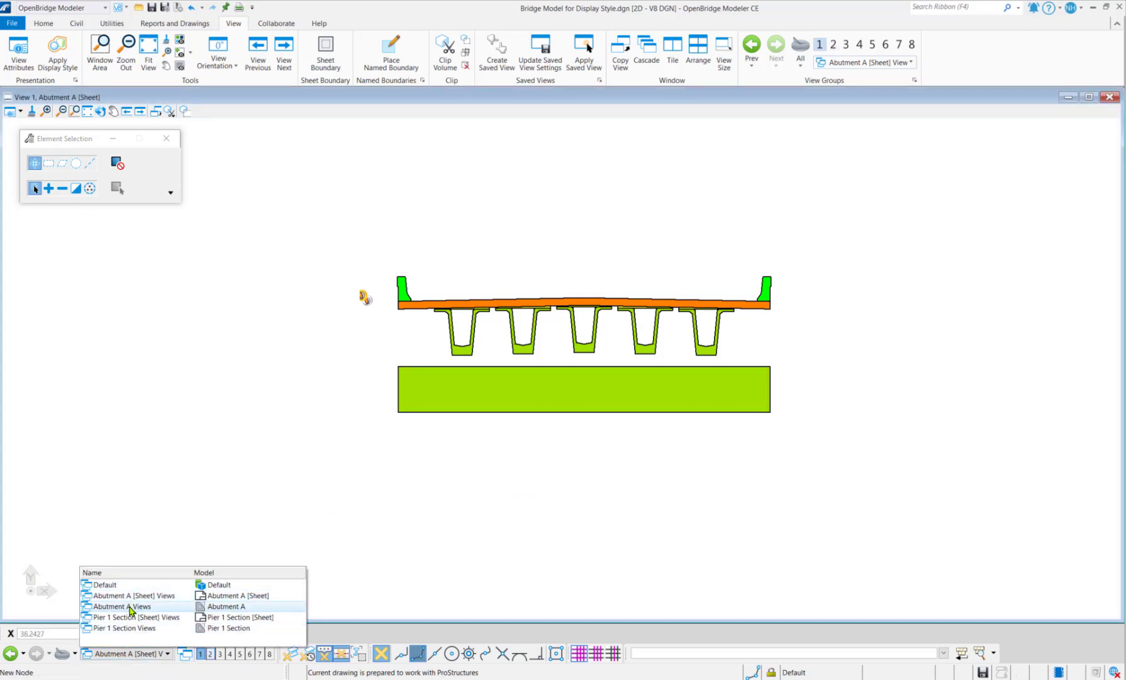
left_click(132, 606)
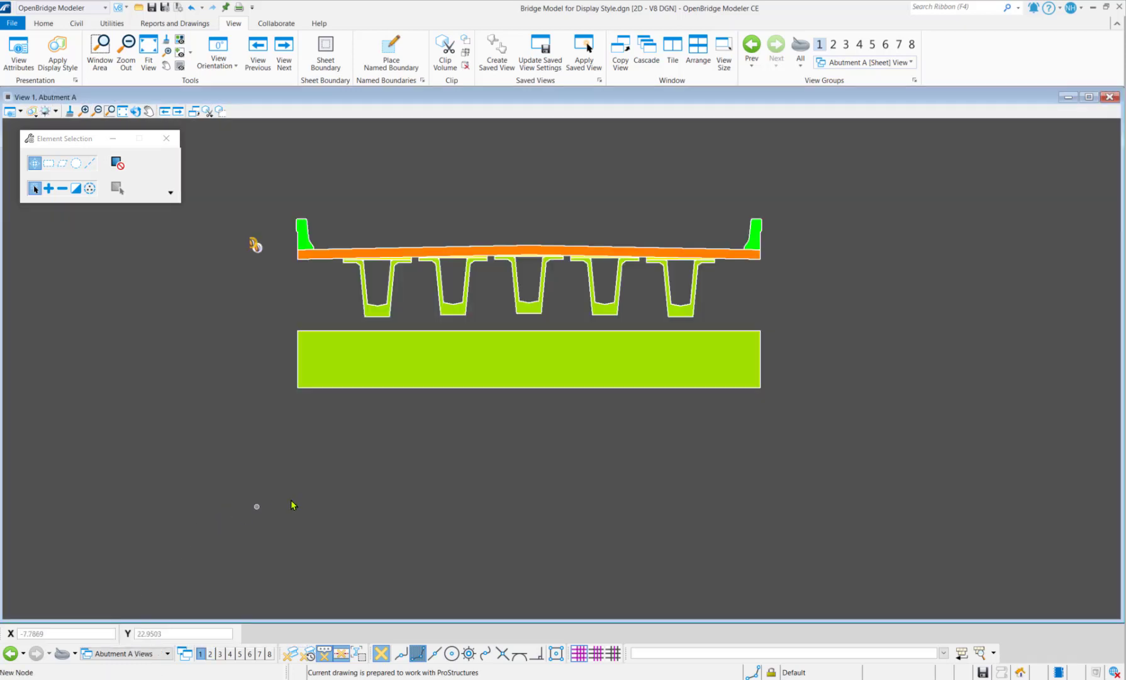
left_click(44, 23)
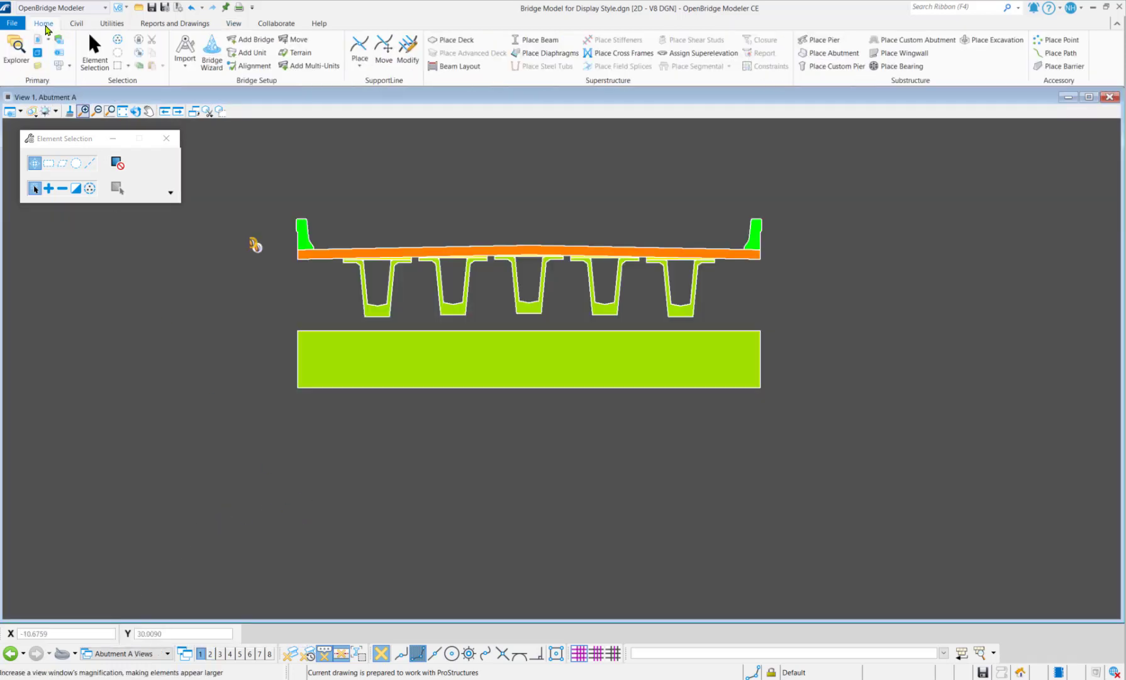
left_click(39, 50)
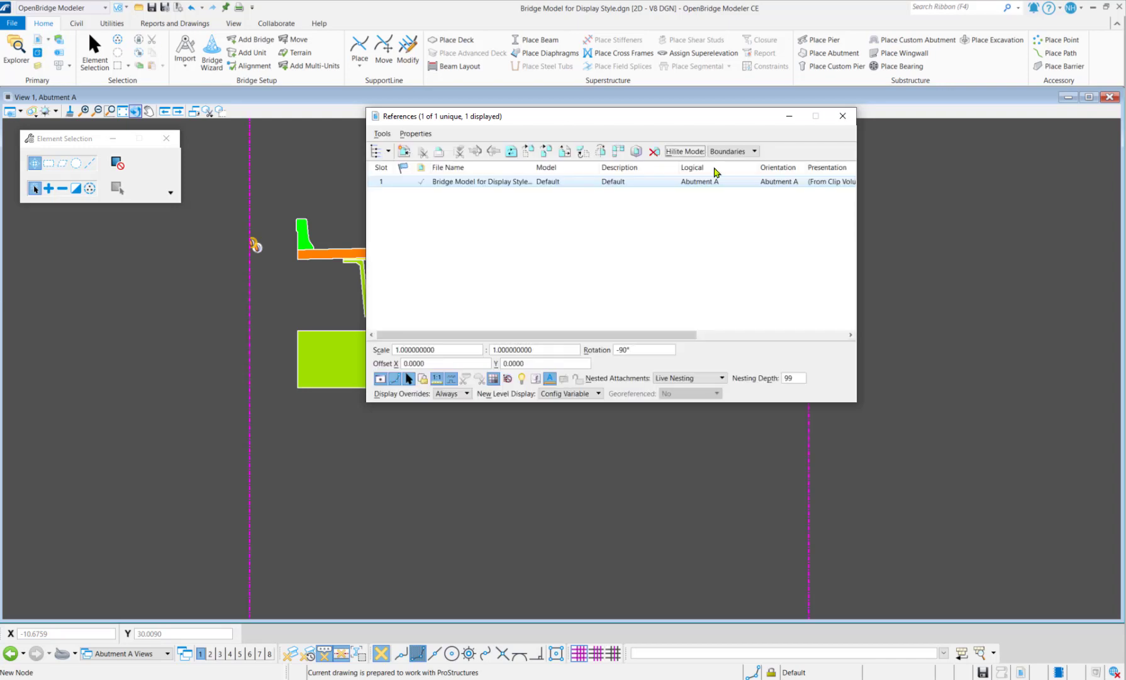
right_click(582, 189)
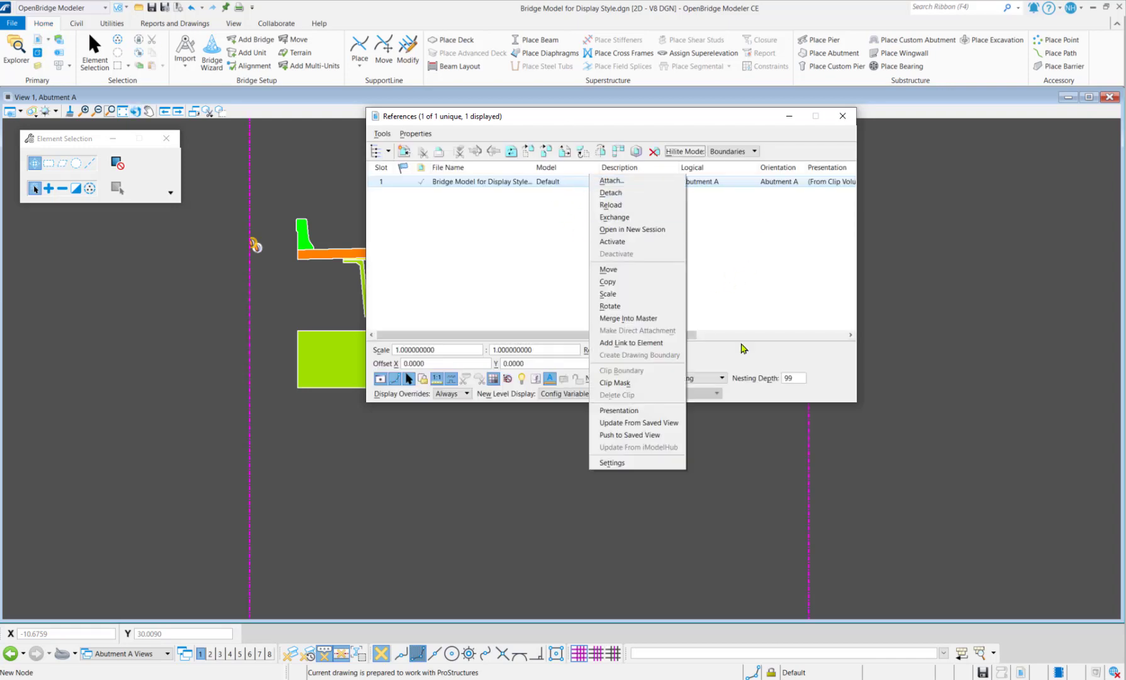
left_click(631, 417)
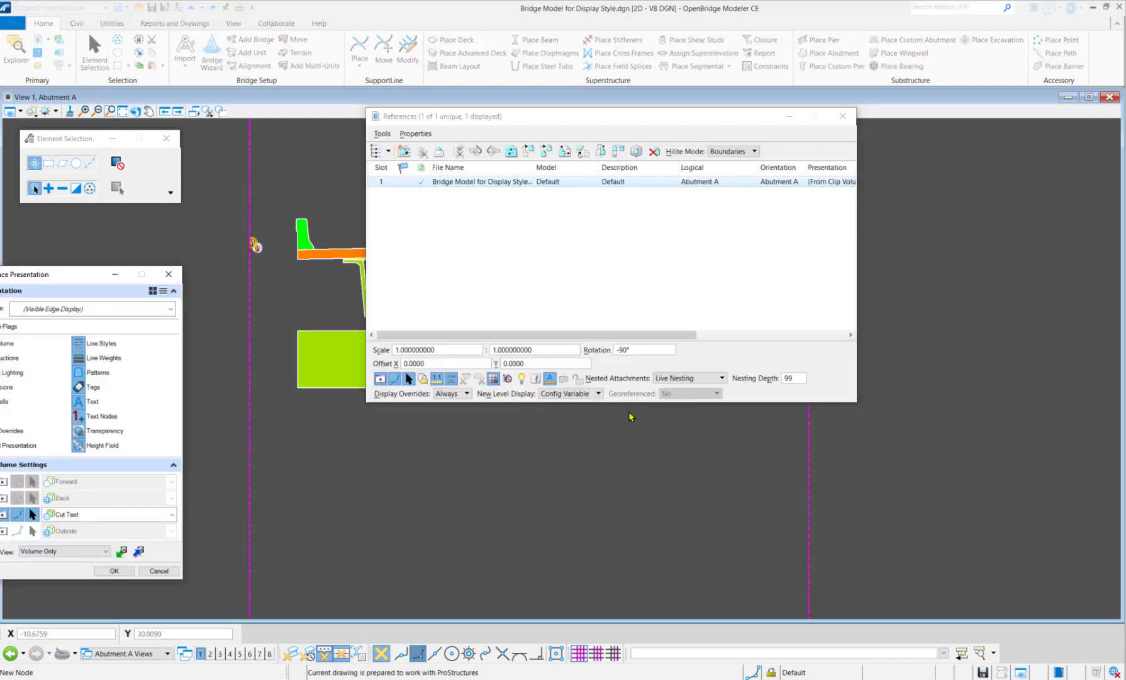
left_click_drag(113, 275, 822, 225)
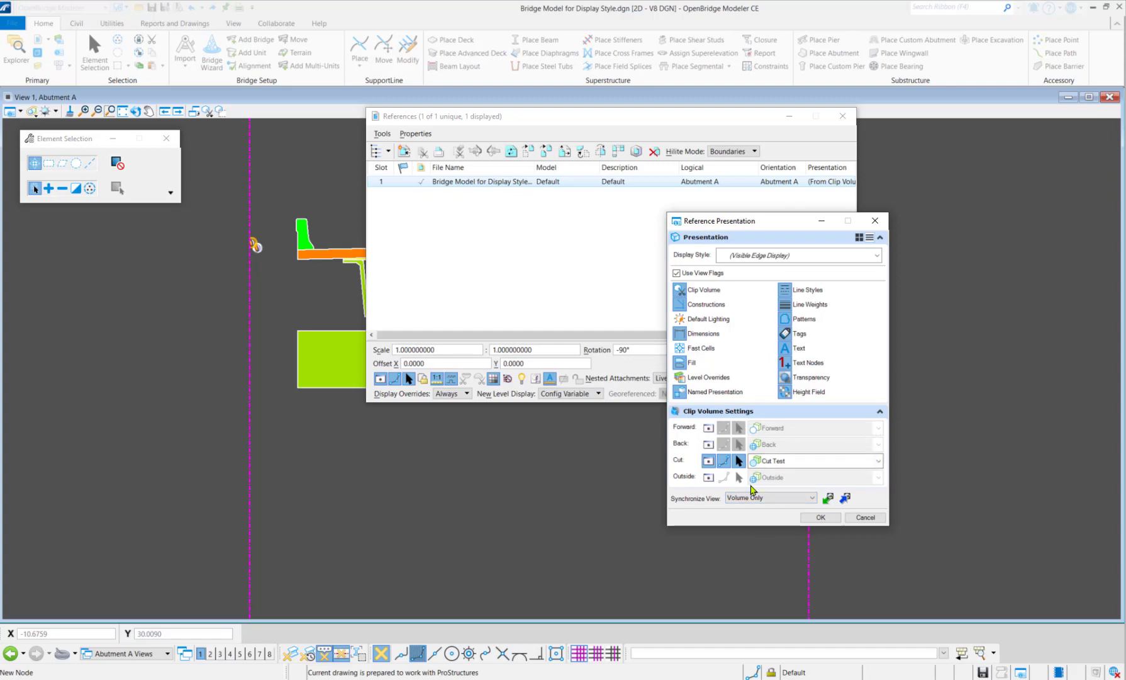
- Examine the reference's Forward display toggle and the display styles available for Cut, leaving the presentation settings unchanged
left_click(708, 429)
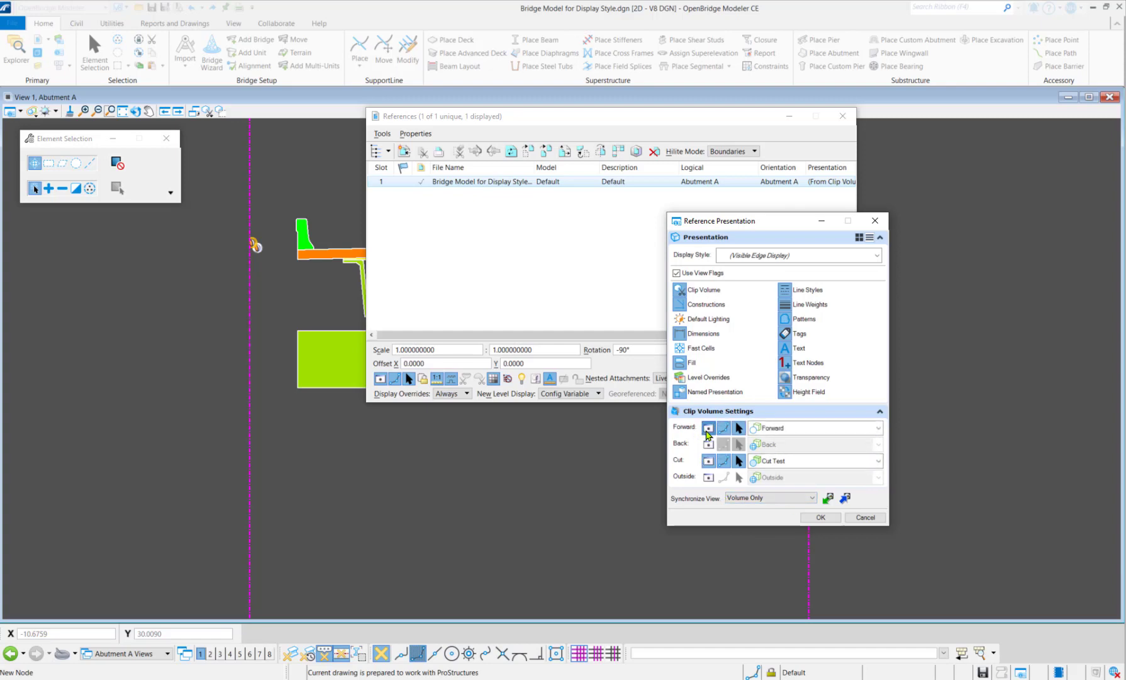
left_click(708, 431)
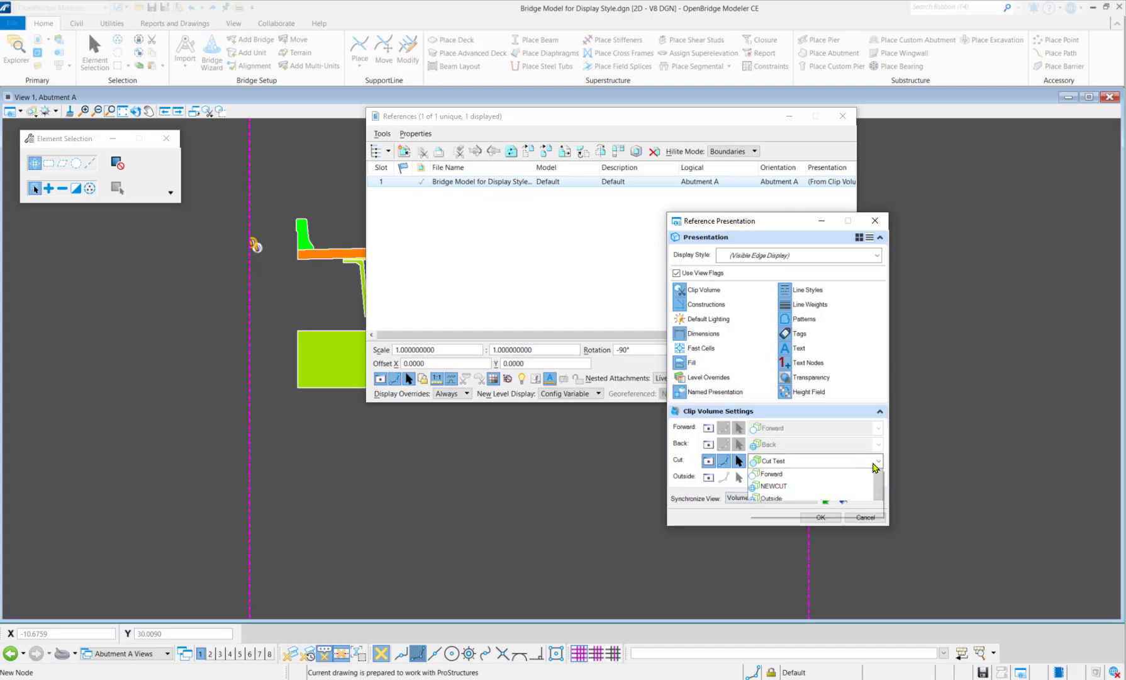
left_click(876, 461)
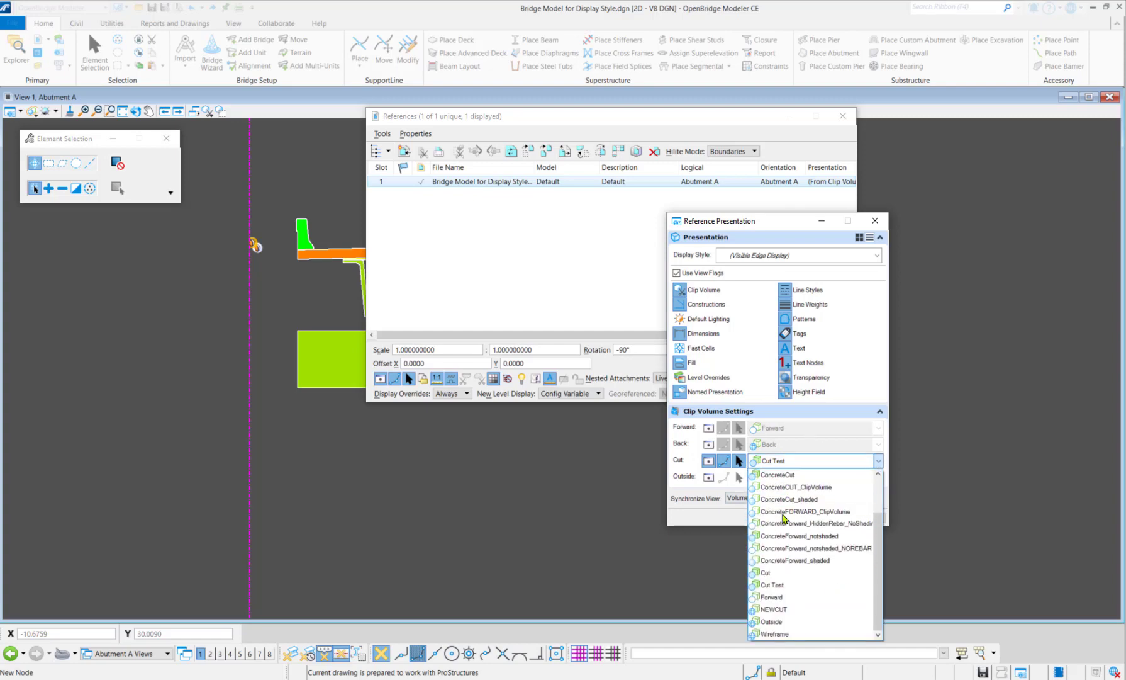
left_click(878, 463)
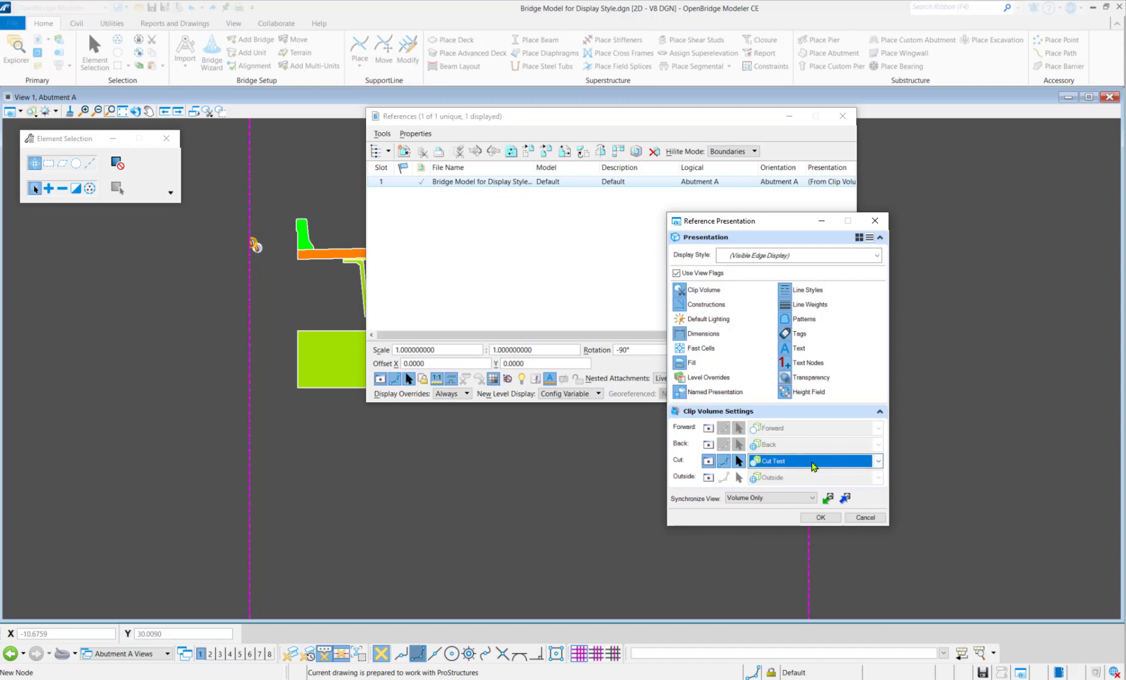
left_click(874, 224)
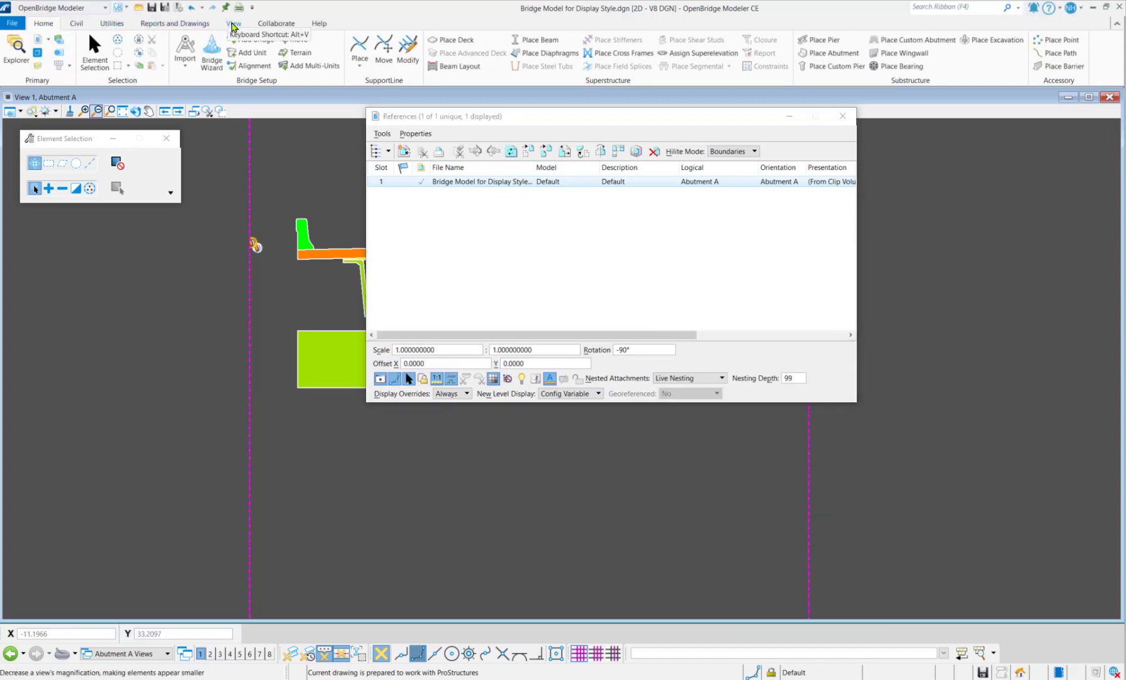
- Examine the Display Styles list and locate Bridge_Display Styles.dgnlib in File Explorer, returning to OpenBridge Modeler and closing the list
left_click(232, 25)
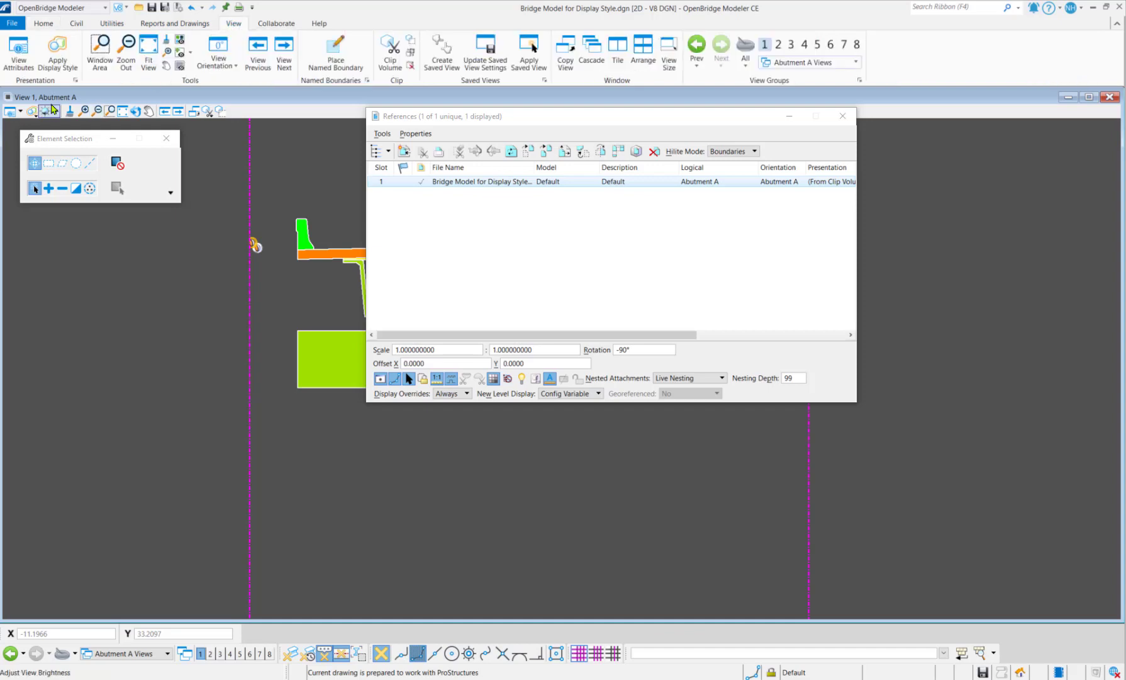
left_click(76, 81)
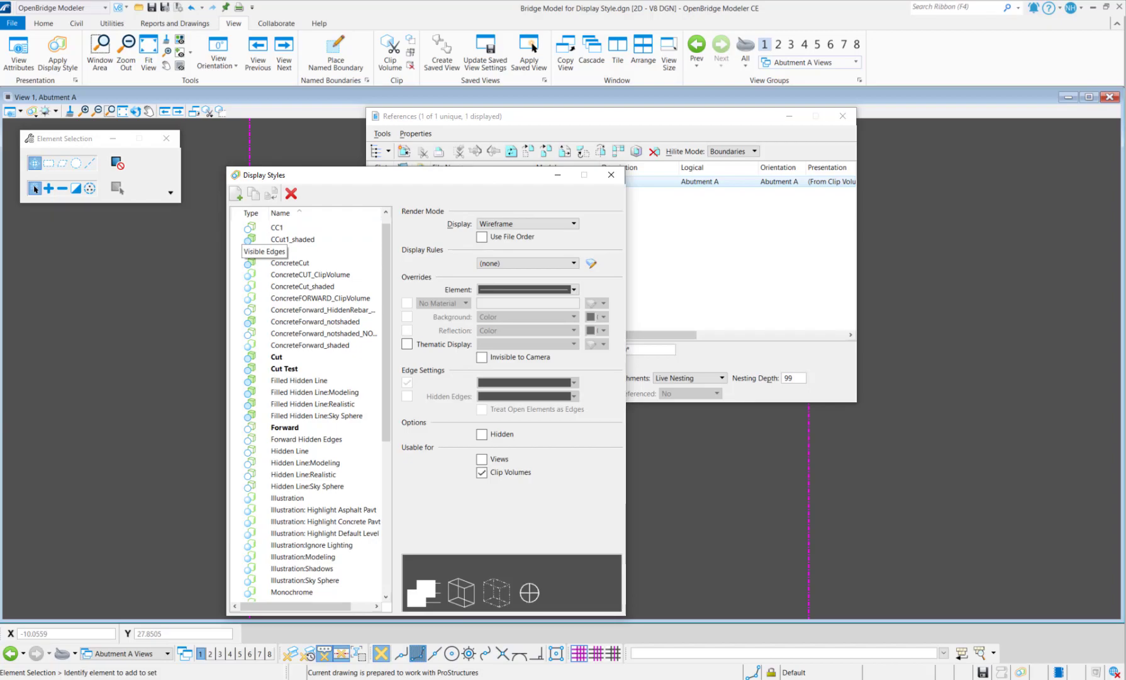
key("alt+Tab")
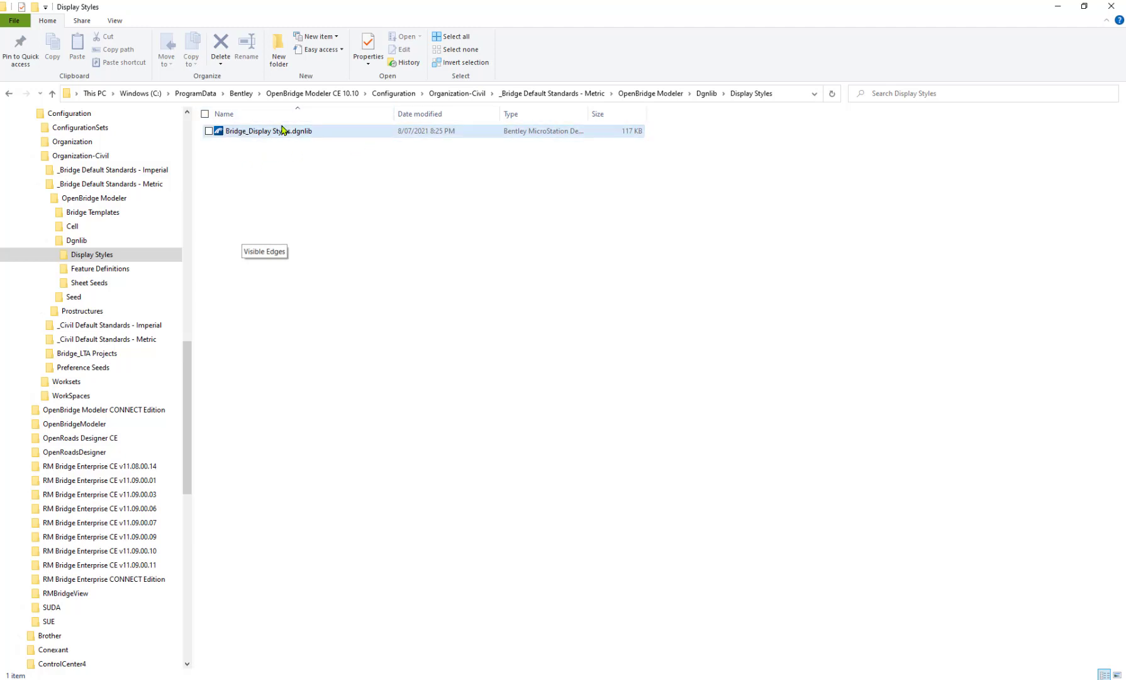
left_click(1058, 6)
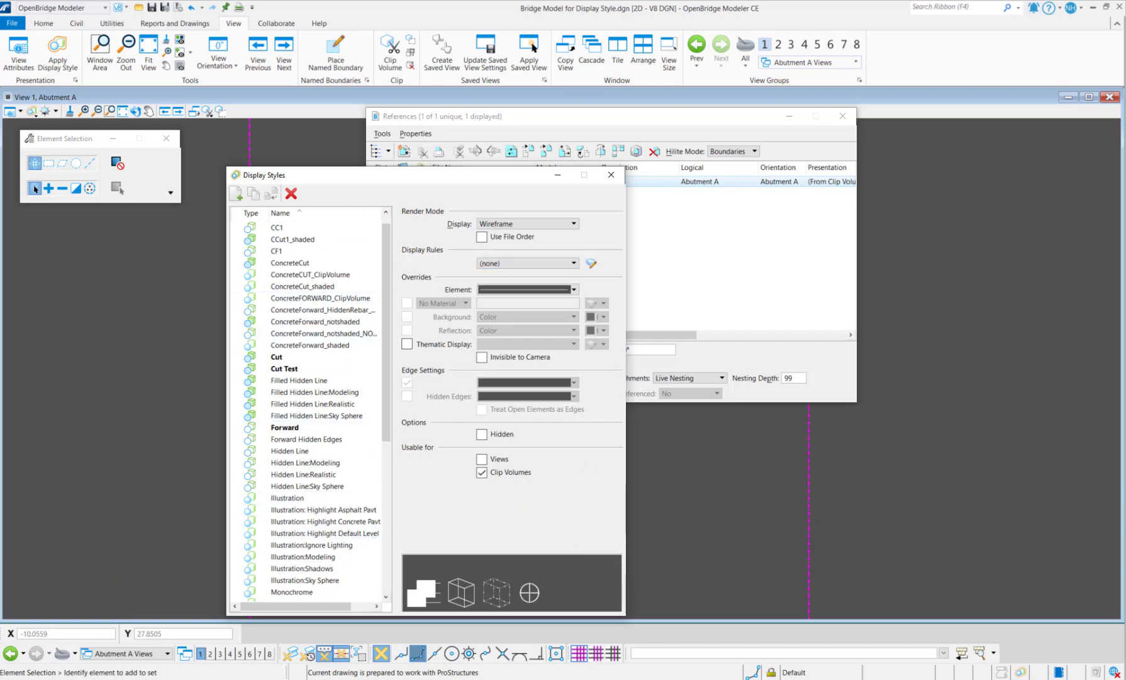
key("Escape")
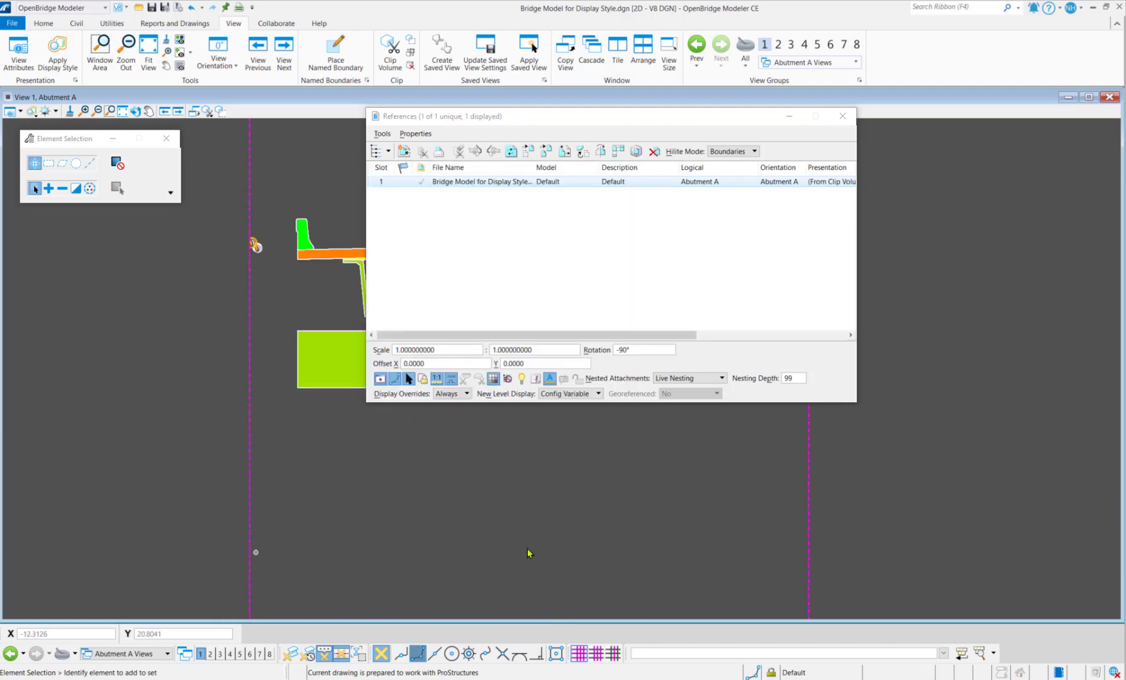
- Switch to the Default view group and select the section callout at the first pier in the isometric view
left_click(167, 654)
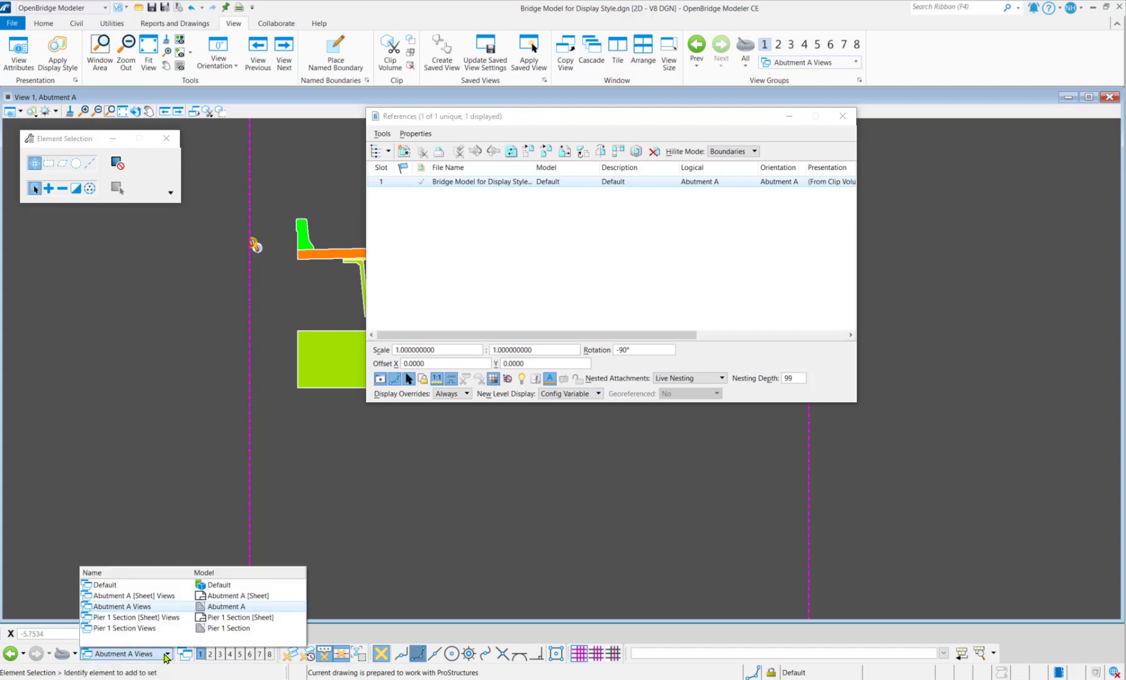
left_click(112, 589)
left_click_drag(755, 123, 755, 458)
left_click_drag(627, 483, 382, 511)
left_click(527, 501)
scroll(738, 401, "up", 2)
scroll(733, 390, "up", 1)
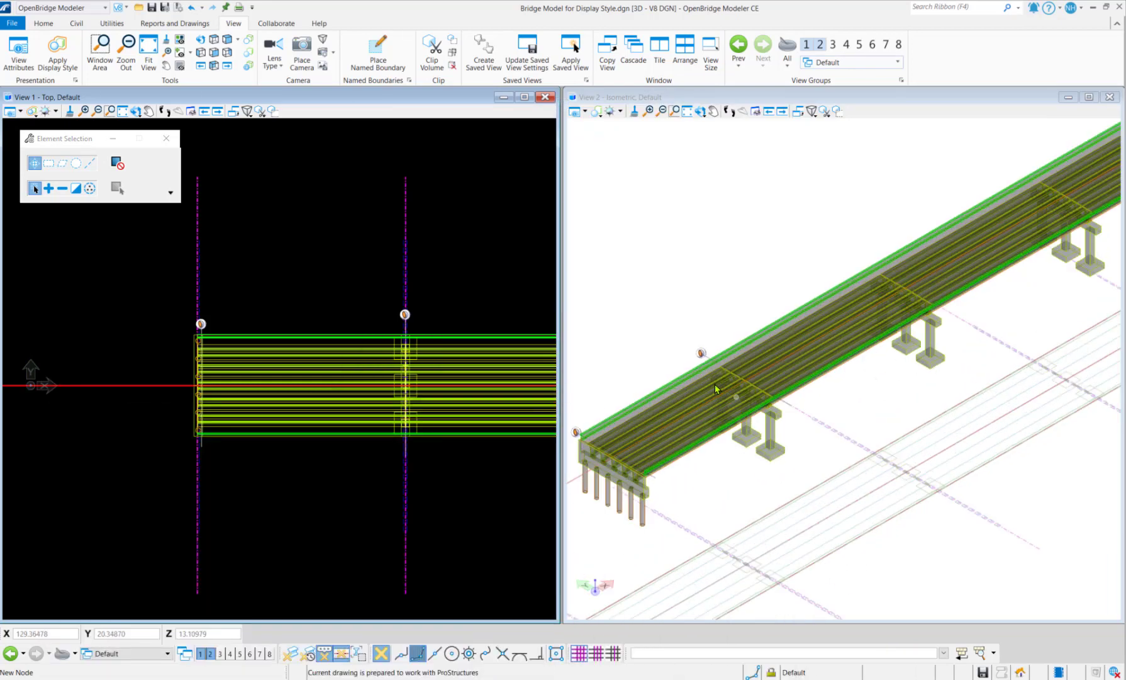
left_click(699, 354)
- Examine the extents of the first pier section callout's clip volume against the bridge in the isometric view
scroll(773, 508, "up", 1)
scroll(772, 508, "down", 1)
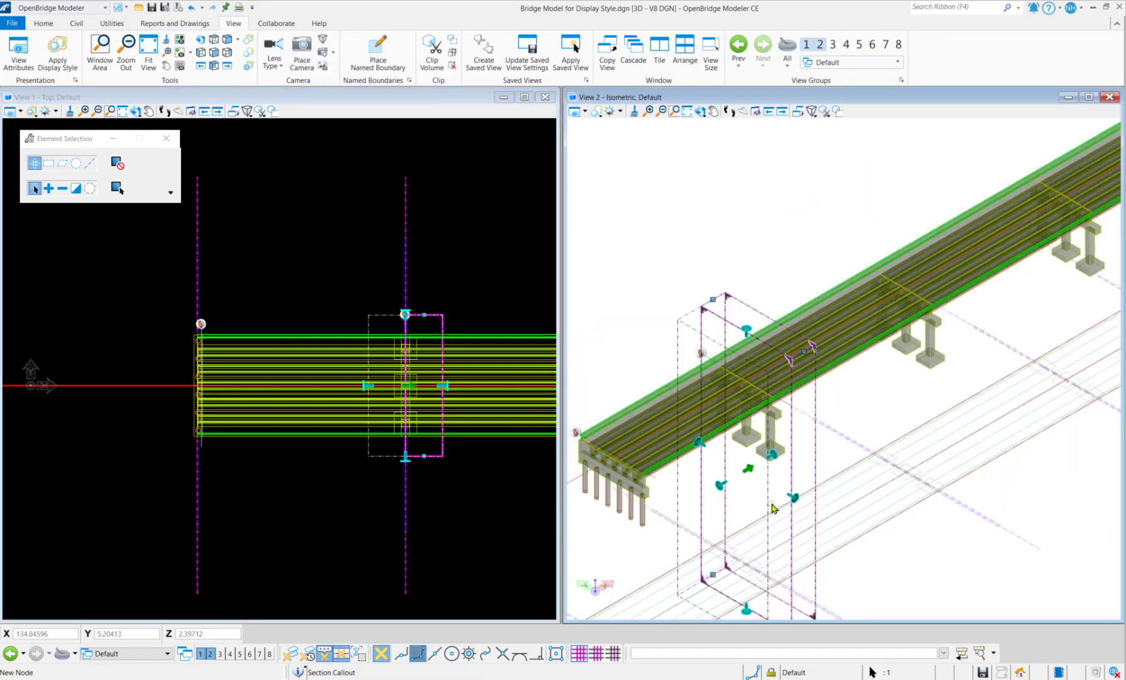
scroll(772, 508, "down", 1)
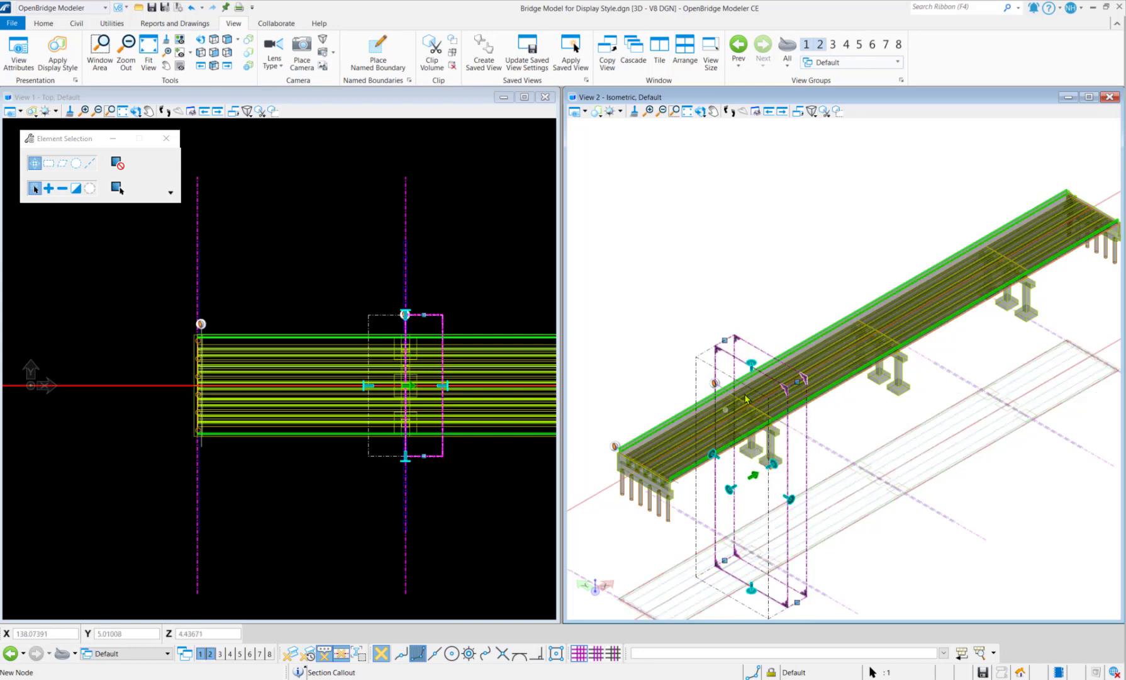
scroll(787, 450, "down", 2)
scroll(790, 453, "up", 1)
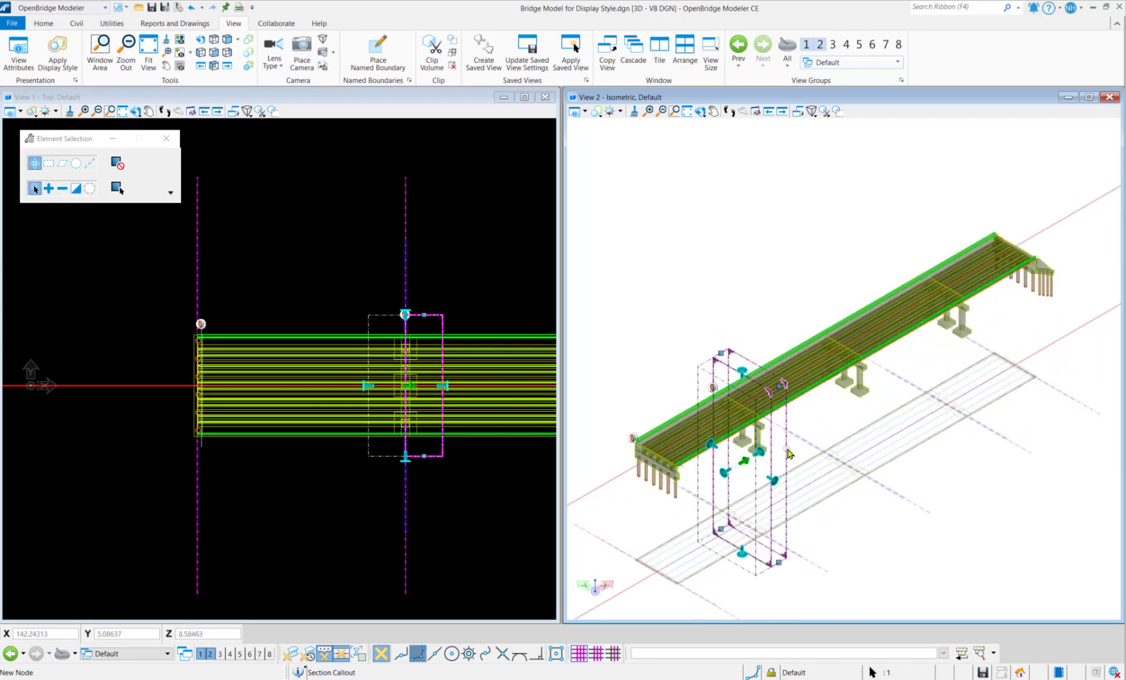
- Try to adjust the back boundary of the first pier section callout's clip volume with its handle
left_click_drag(744, 376, 731, 351)
scroll(726, 486, "up", 6)
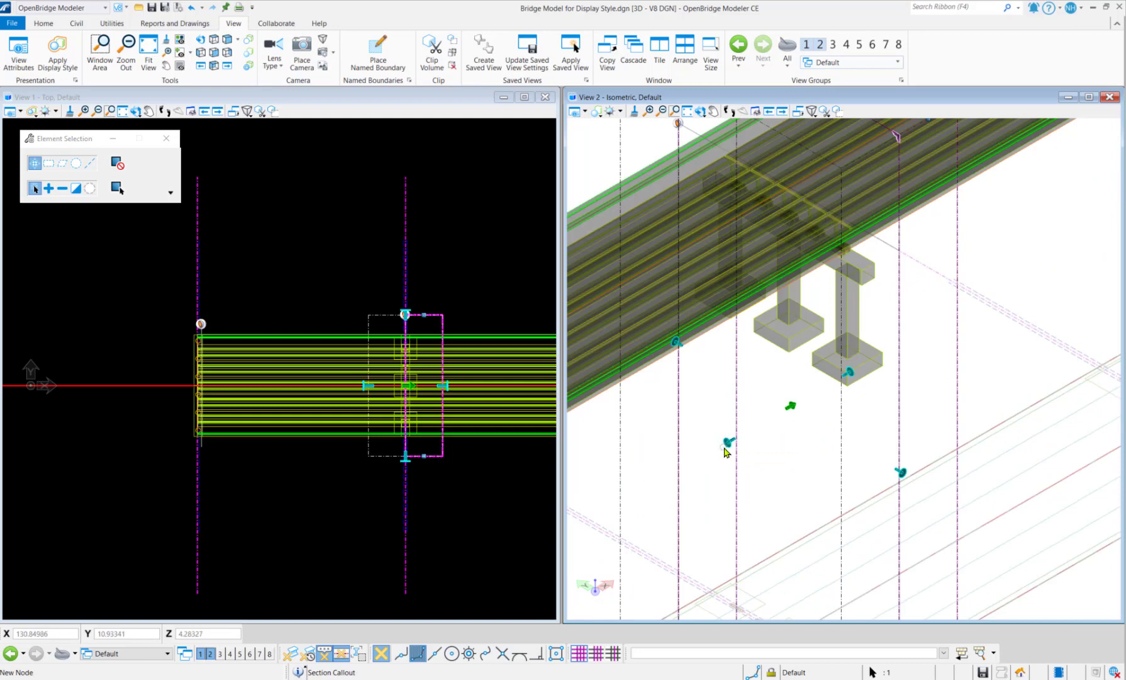
left_click(728, 445)
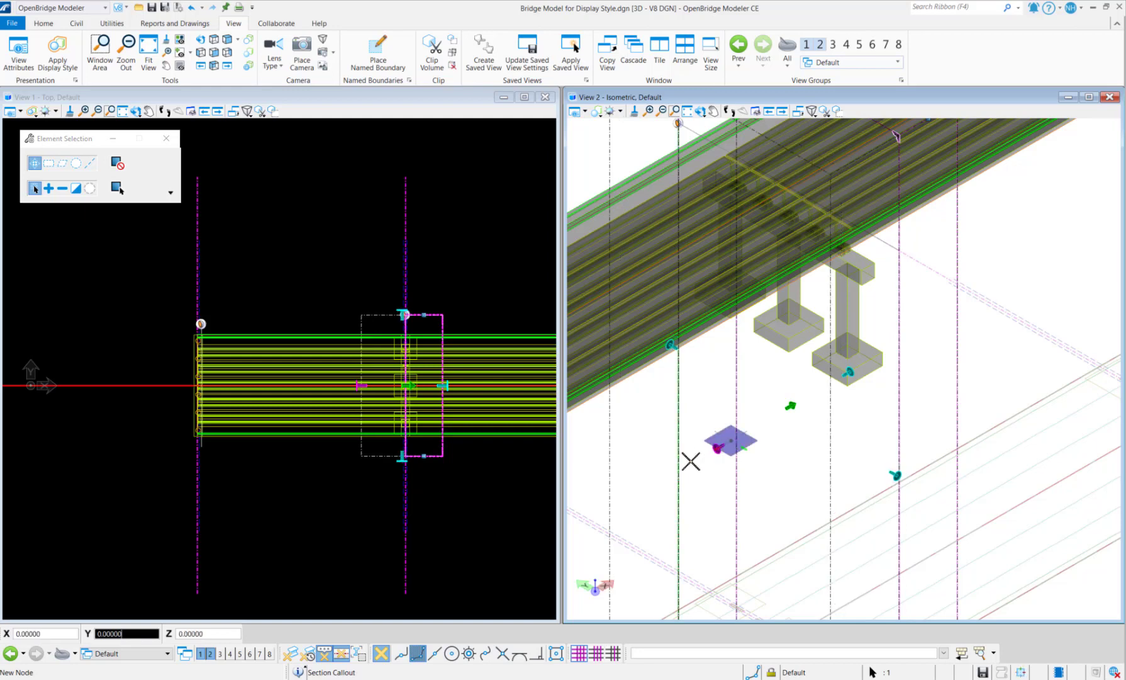
left_click(724, 445)
- Examine the pier callout's direction arrow and the cut, forward and back regions of its clip volume
scroll(799, 501, "down", 2)
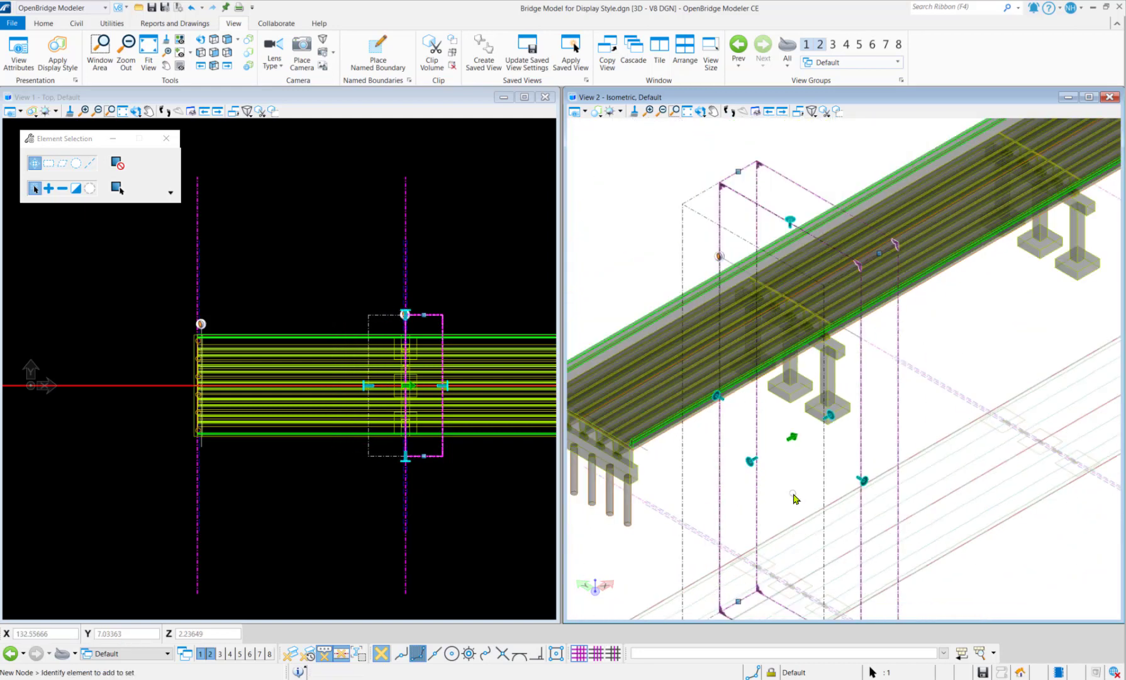
scroll(805, 487, "up", 4)
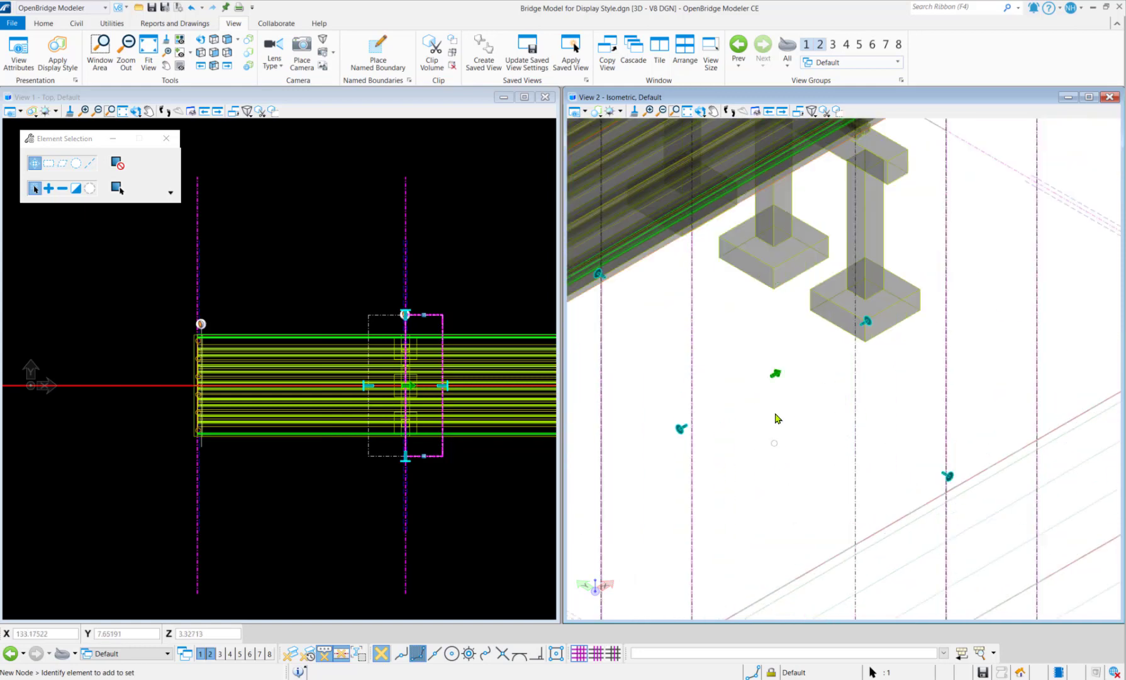
scroll(783, 376, "up", 3)
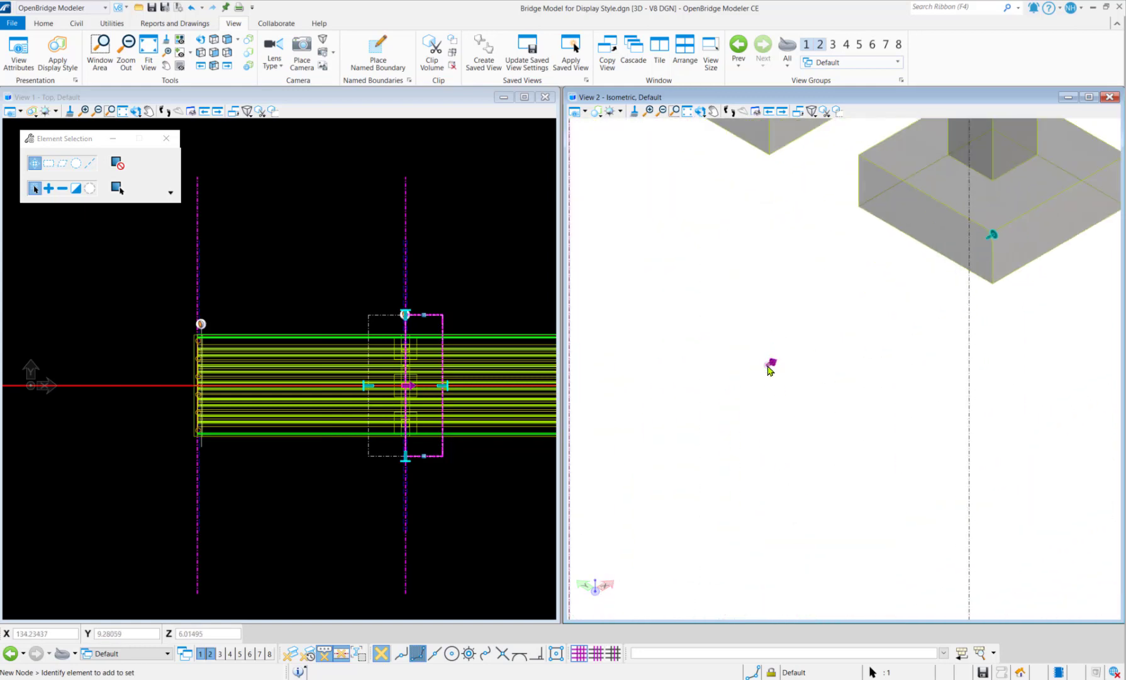
scroll(782, 378, "down", 4)
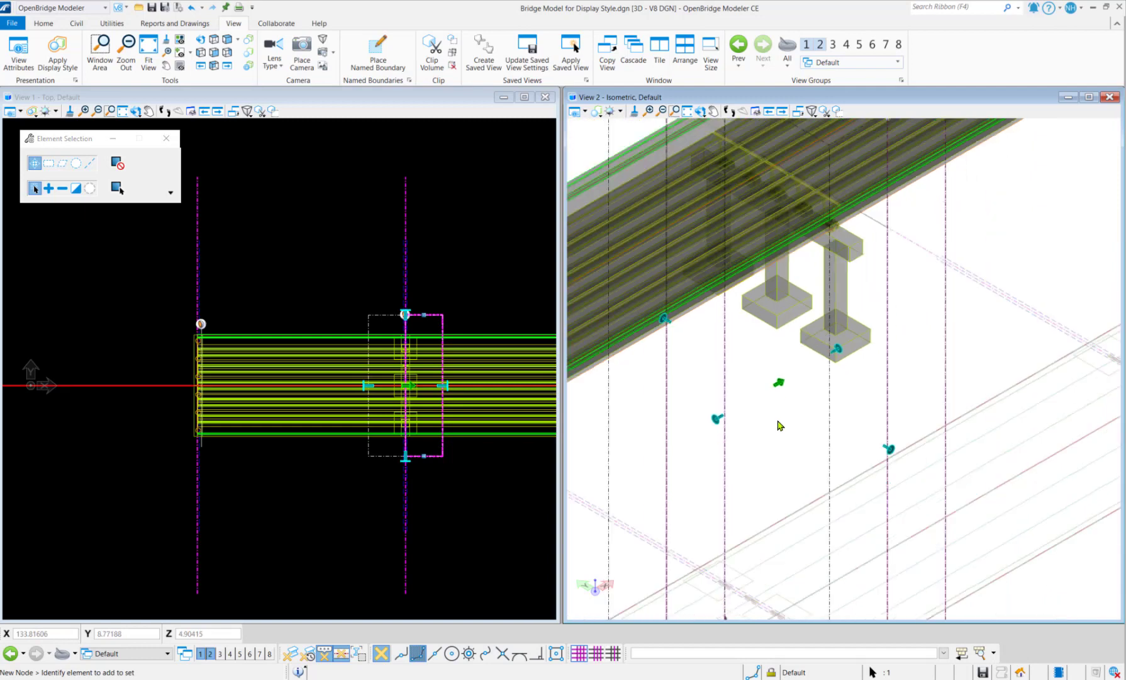
scroll(794, 506, "up", 1)
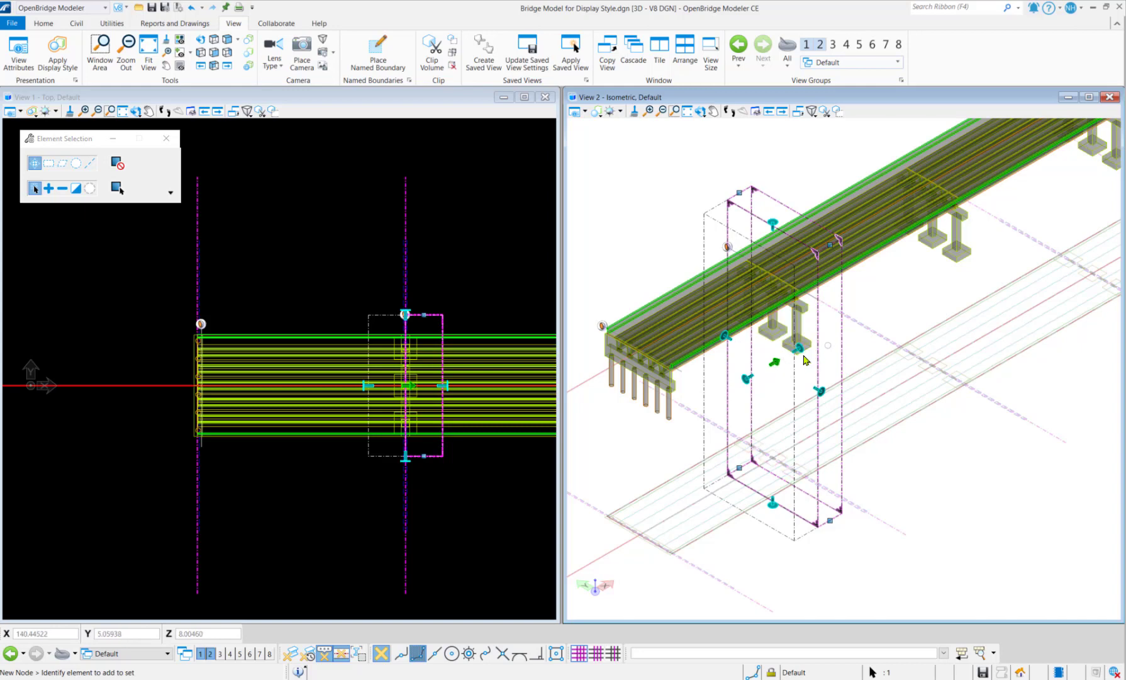
scroll(774, 370, "up", 3)
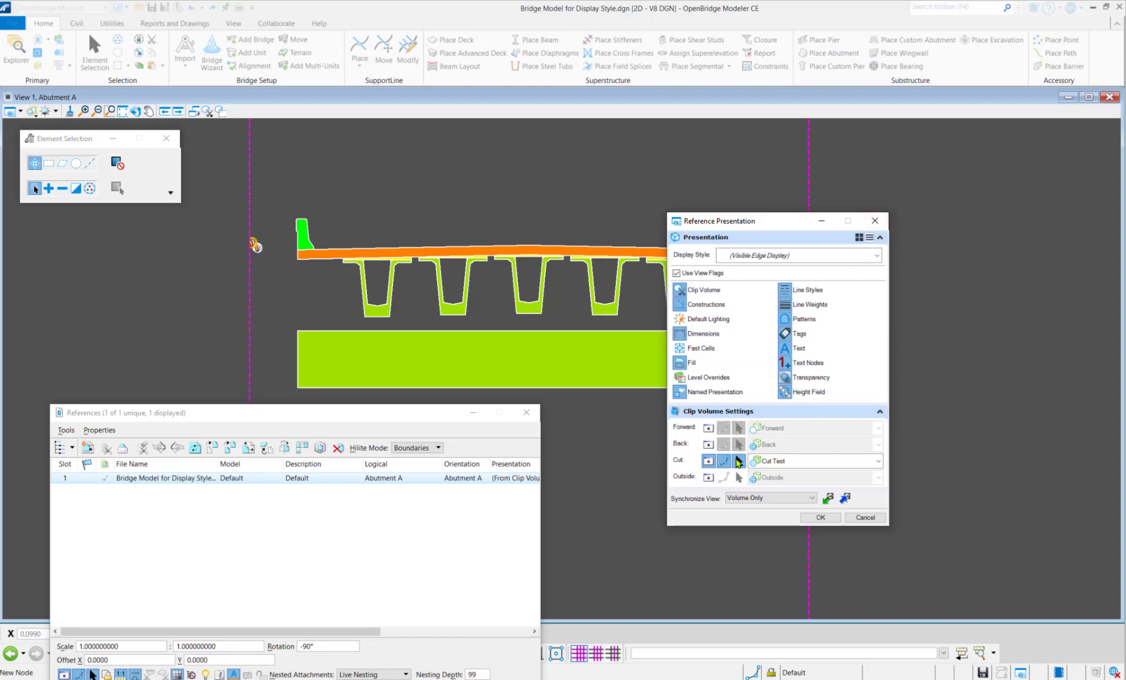
- Close the reference settings, review the pier callout in the Default view group, and return to Abutment A Views
left_click(875, 220)
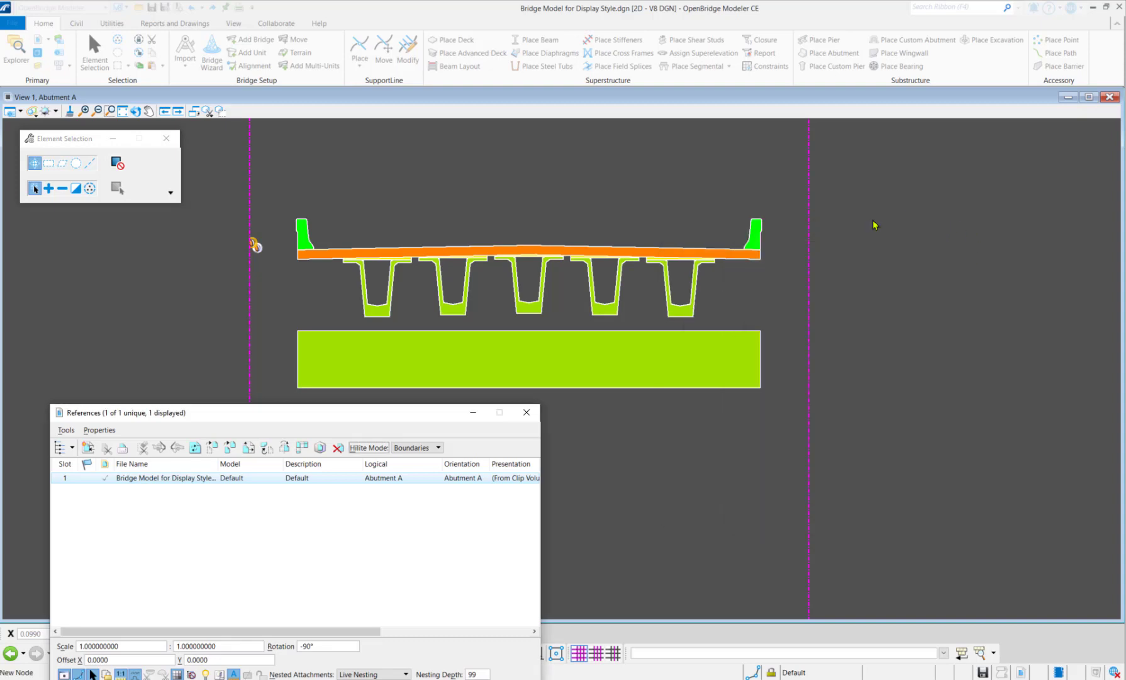
left_click(527, 412)
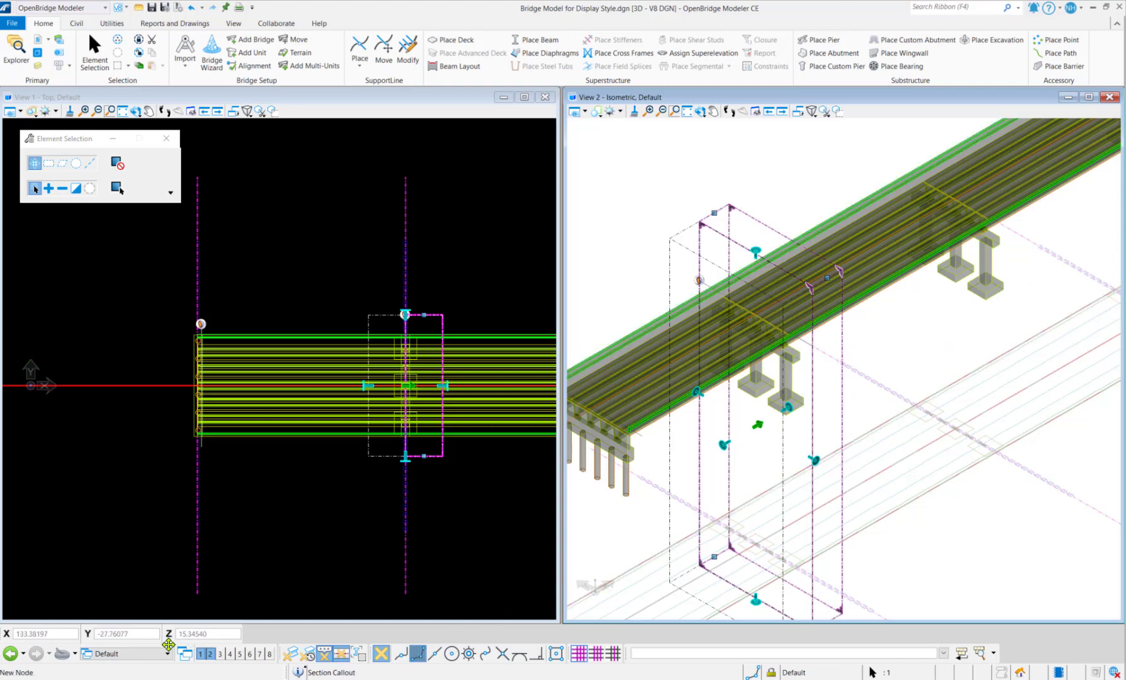
scroll(719, 444, "down", 3)
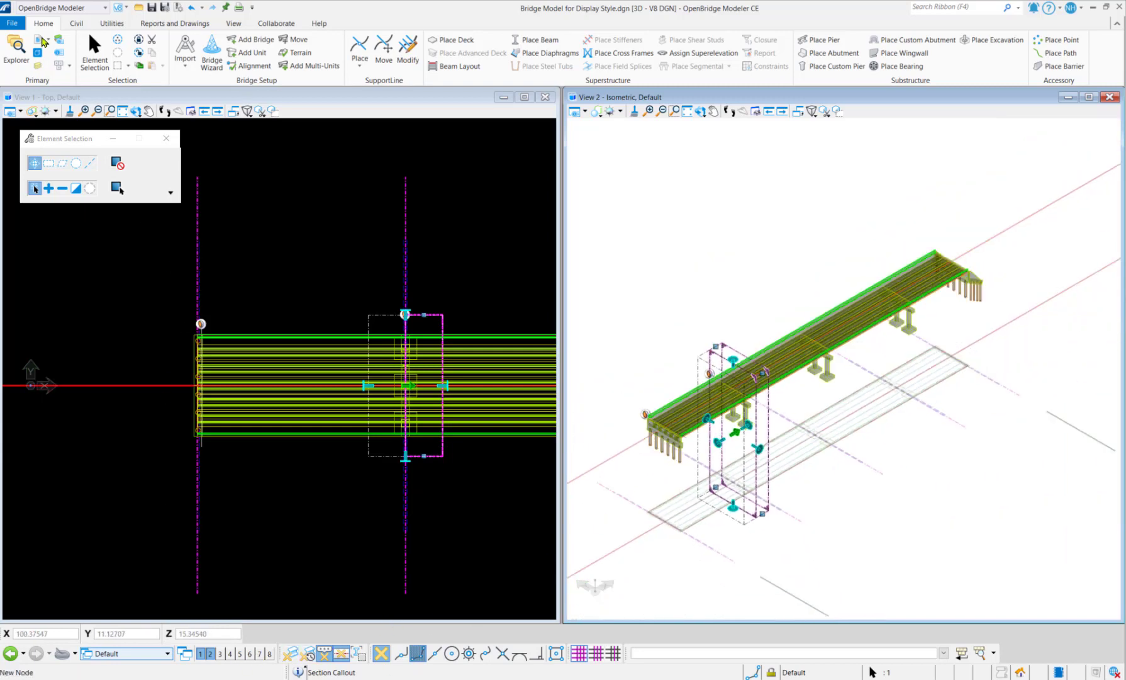
left_click(136, 654)
left_click(109, 606)
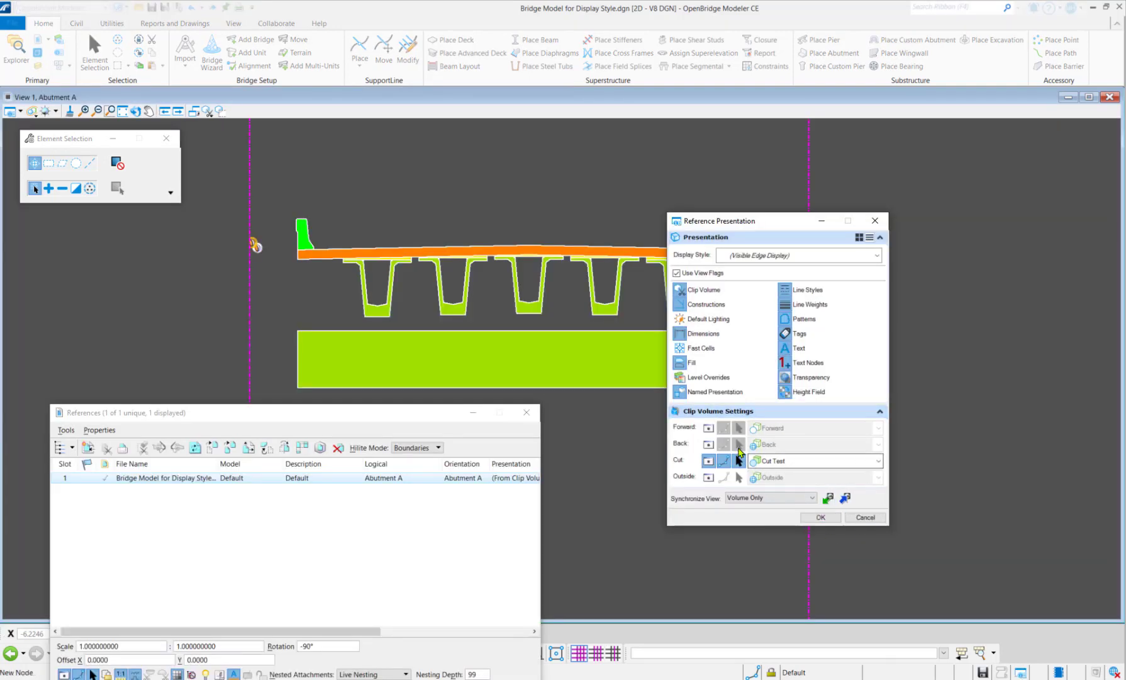
- Examine the reference's Forward and Back clip volume toggles and view synchronization options, leaving Forward and Back off
left_click(708, 428)
left_click(708, 428)
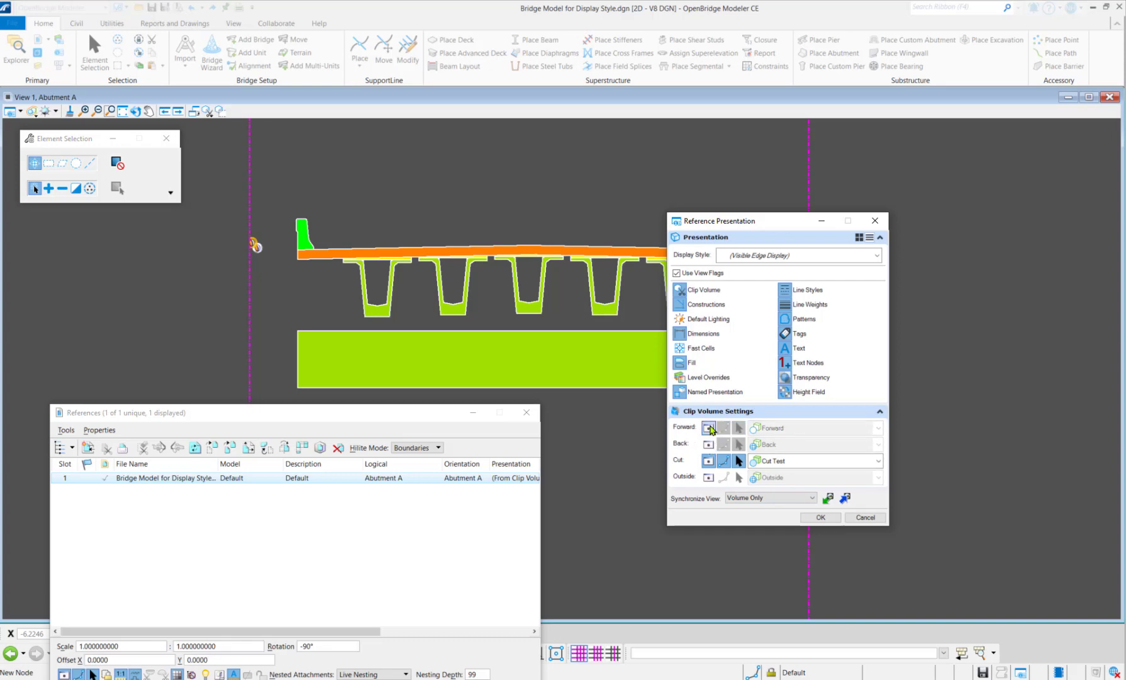
left_click(708, 443)
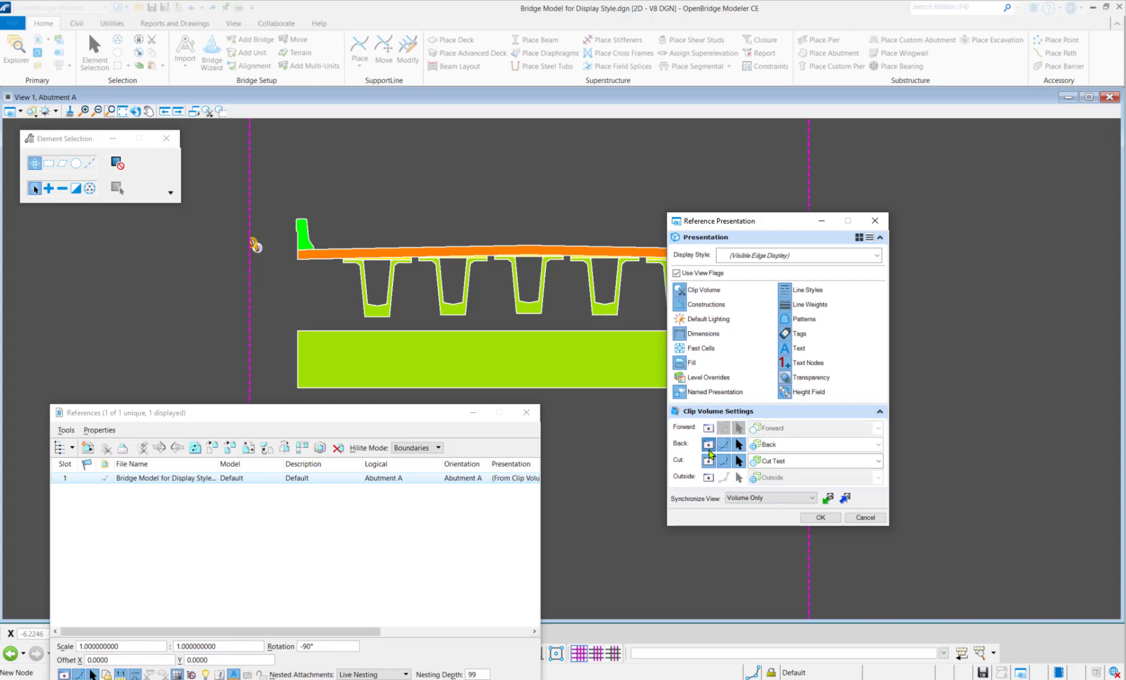
left_click(708, 444)
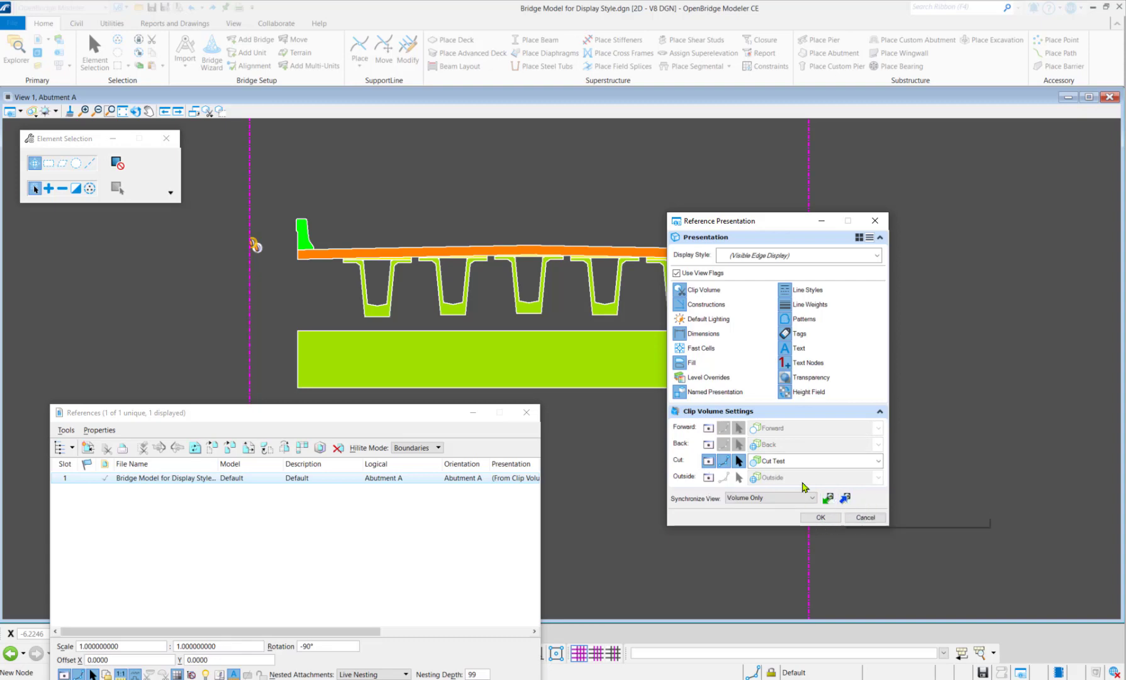
left_click(847, 502)
left_click(255, 245)
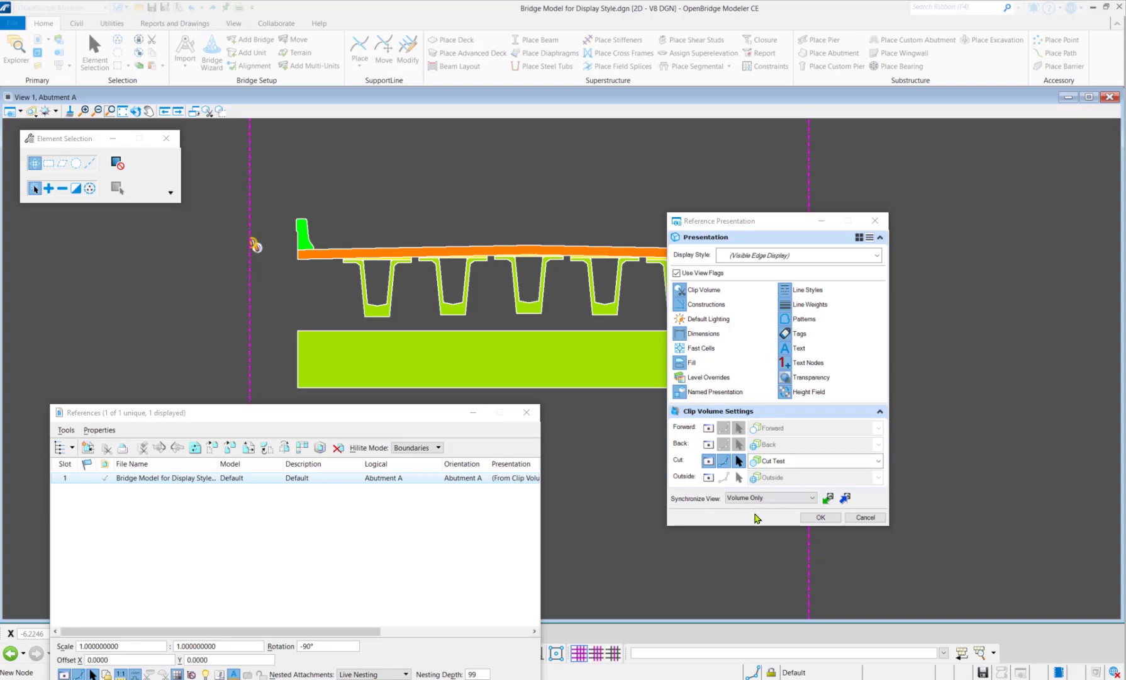
- Review the display styles offered for Cut, keeping Cut Test, and close the reference's presentation settings
left_click(879, 463)
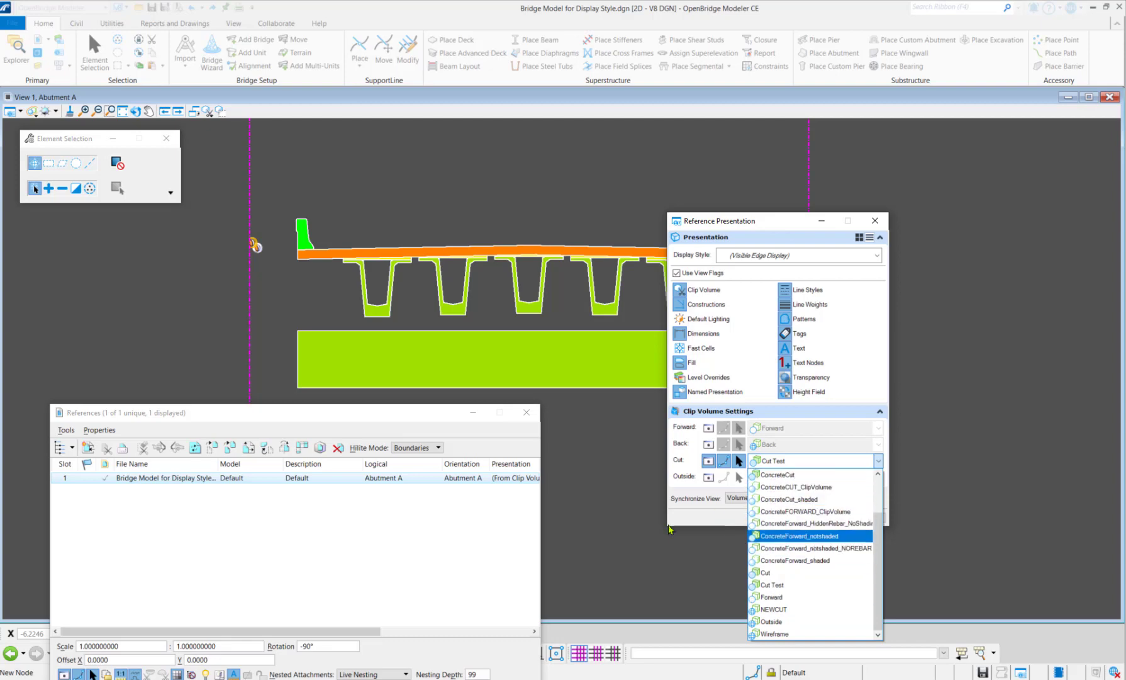
left_click(879, 460)
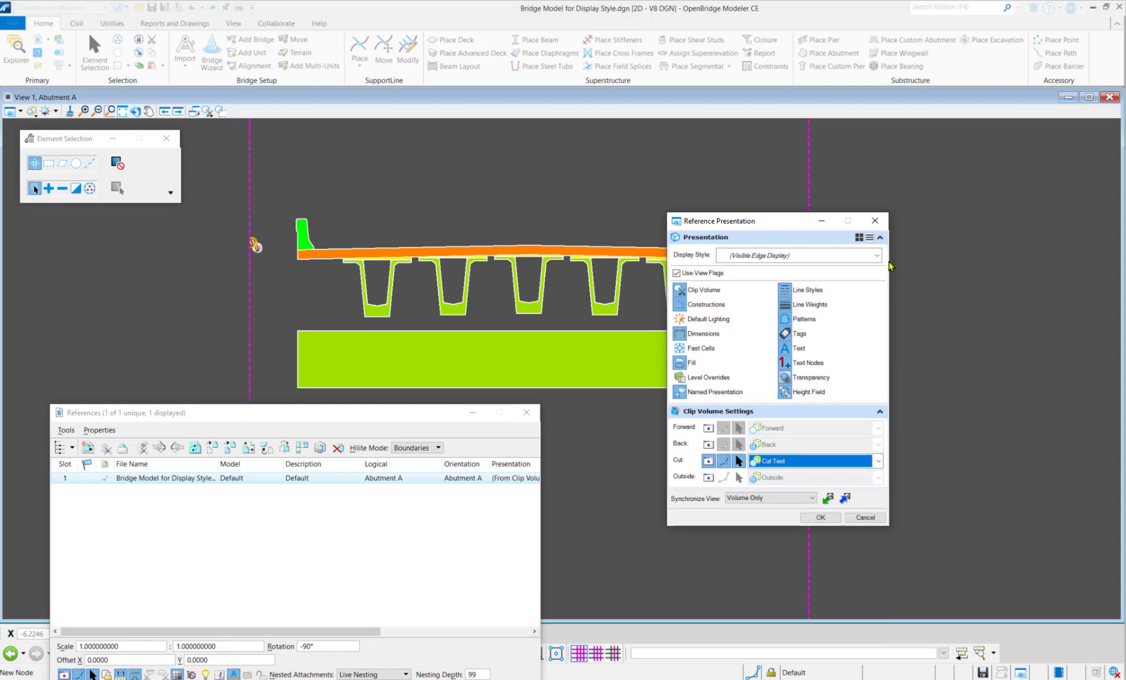
left_click(874, 220)
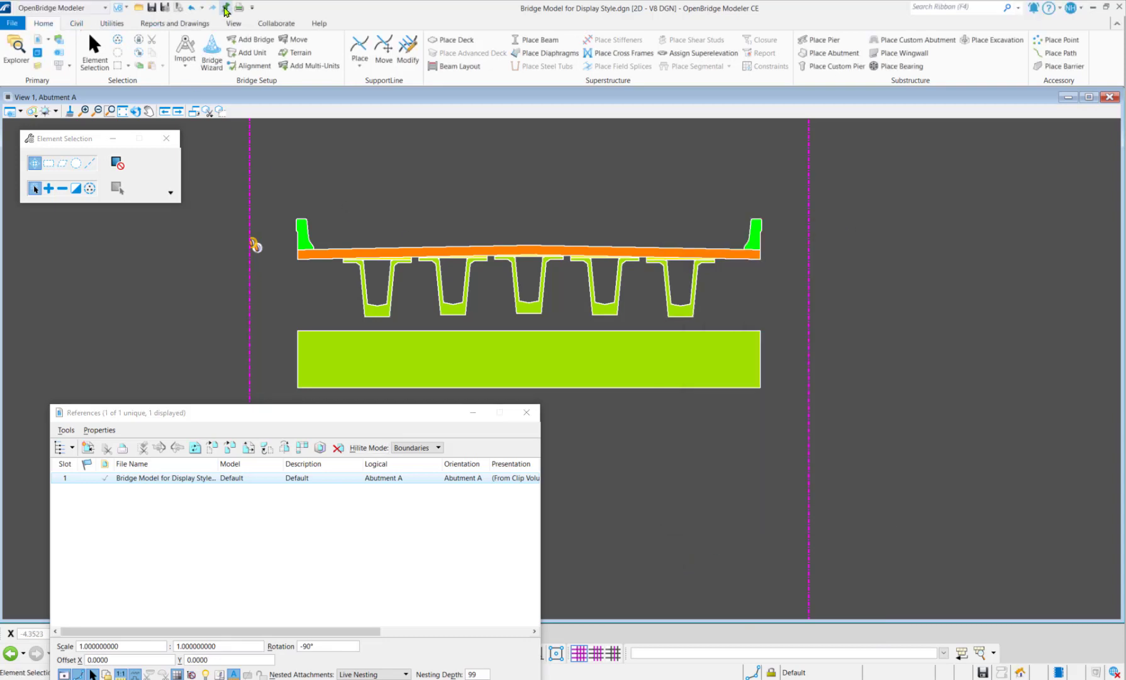
- Open the Display Styles dialog and widen it enough to show the full style names
left_click(233, 24)
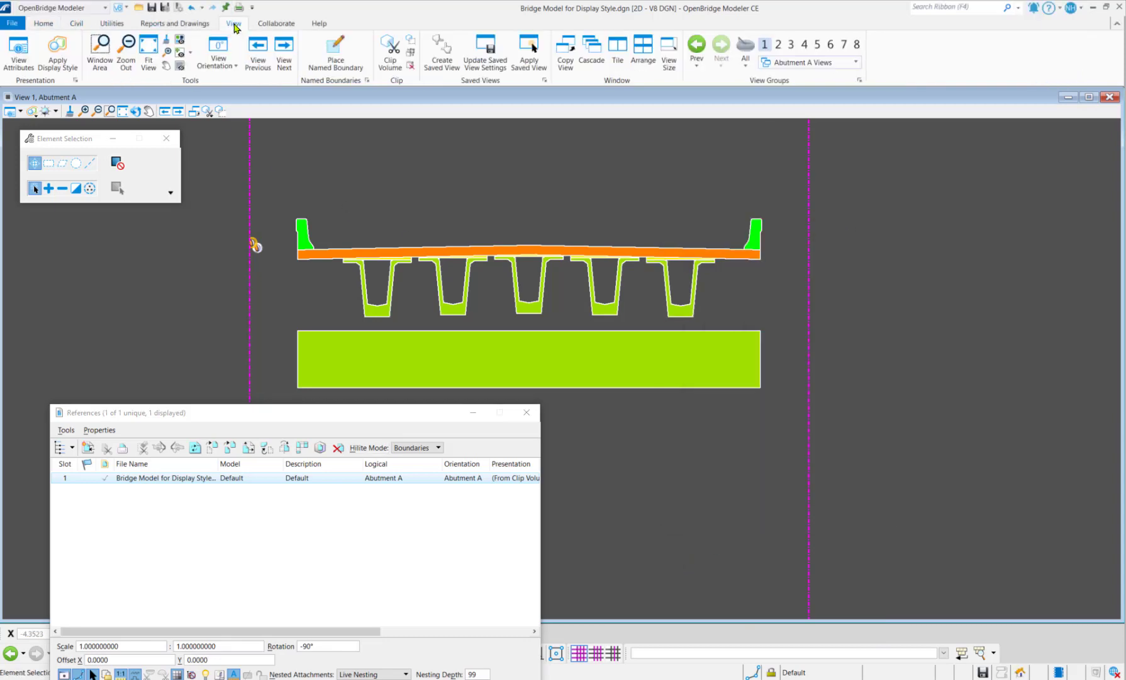
left_click(75, 80)
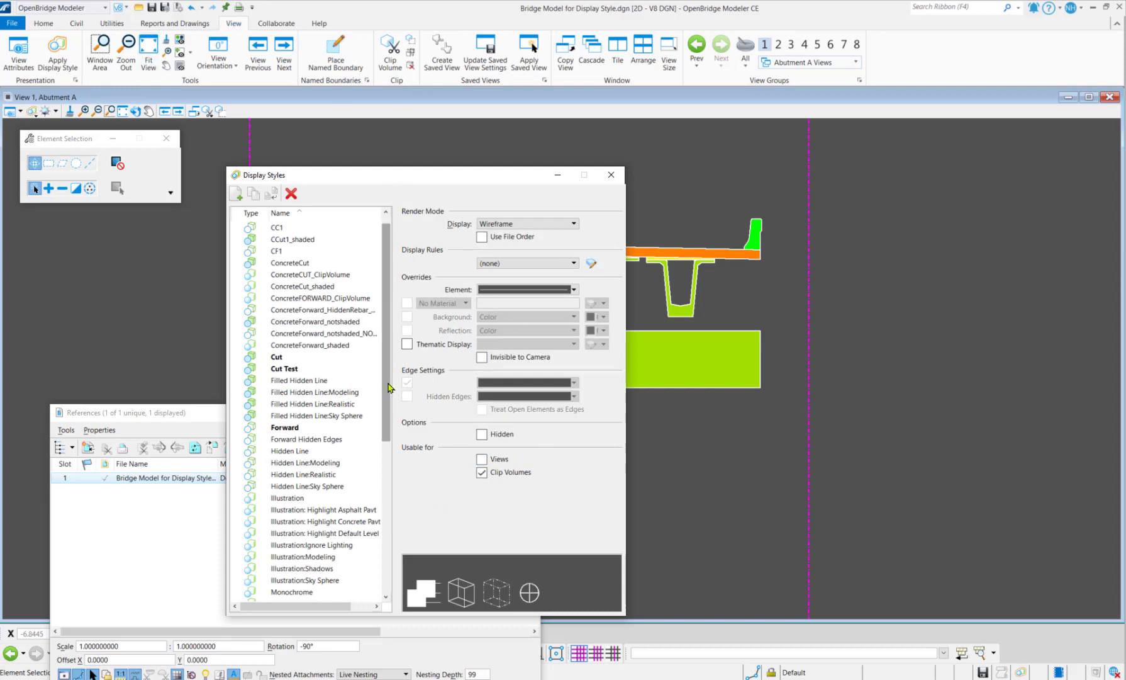
left_click_drag(626, 370, 812, 373)
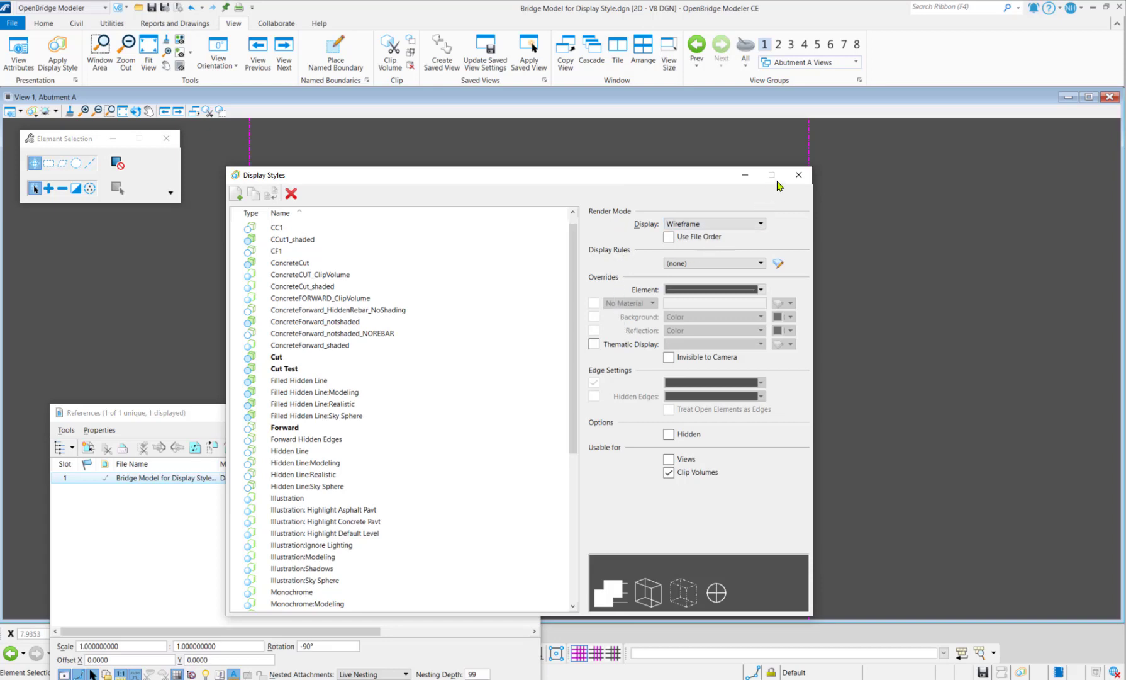
left_click_drag(813, 321, 992, 336)
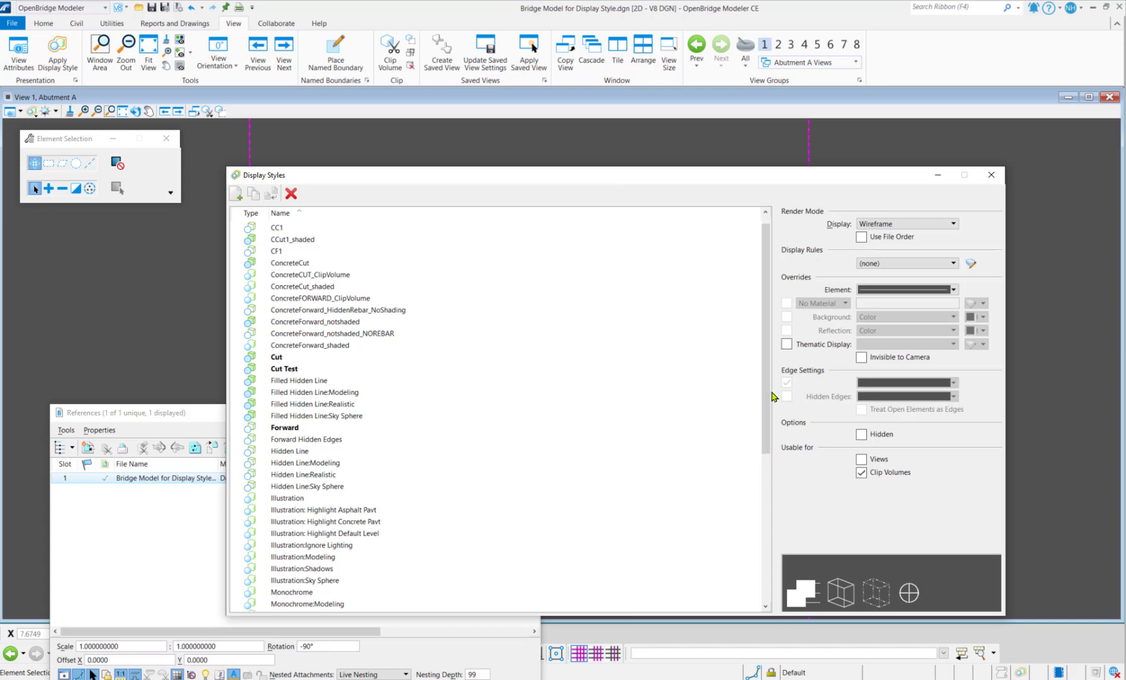
left_click_drag(1006, 297, 670, 360)
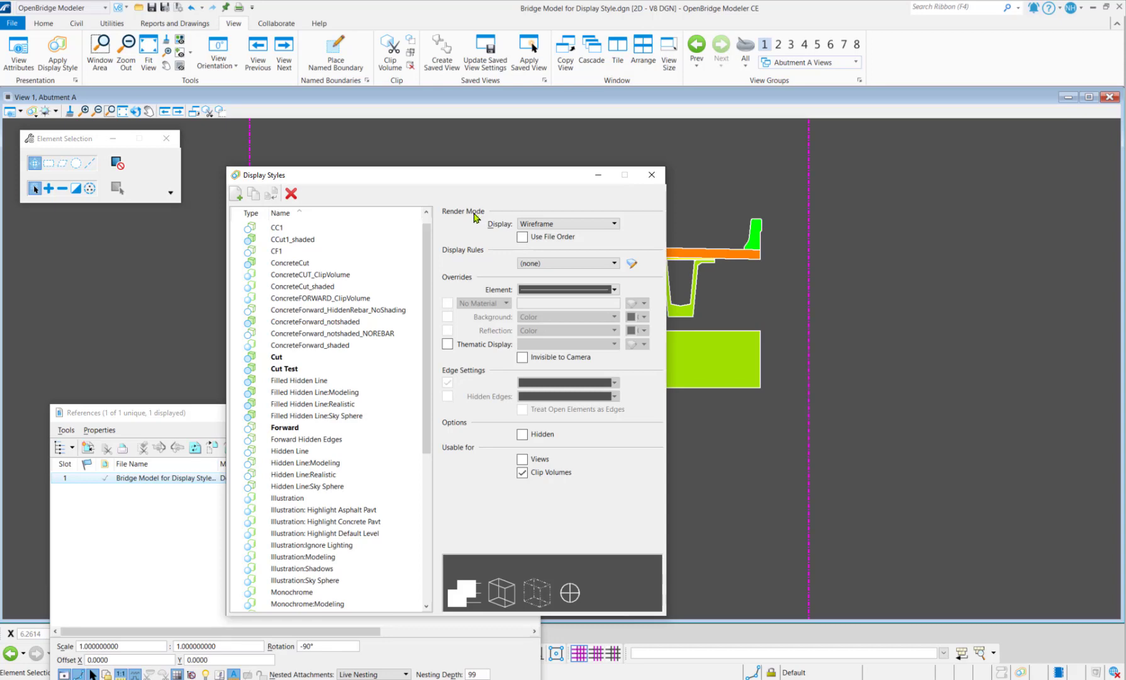
- Examine the Wireframe, Visible Edges, Filled Visible Edges and Shaded render modes without changing the display style
left_click(613, 224)
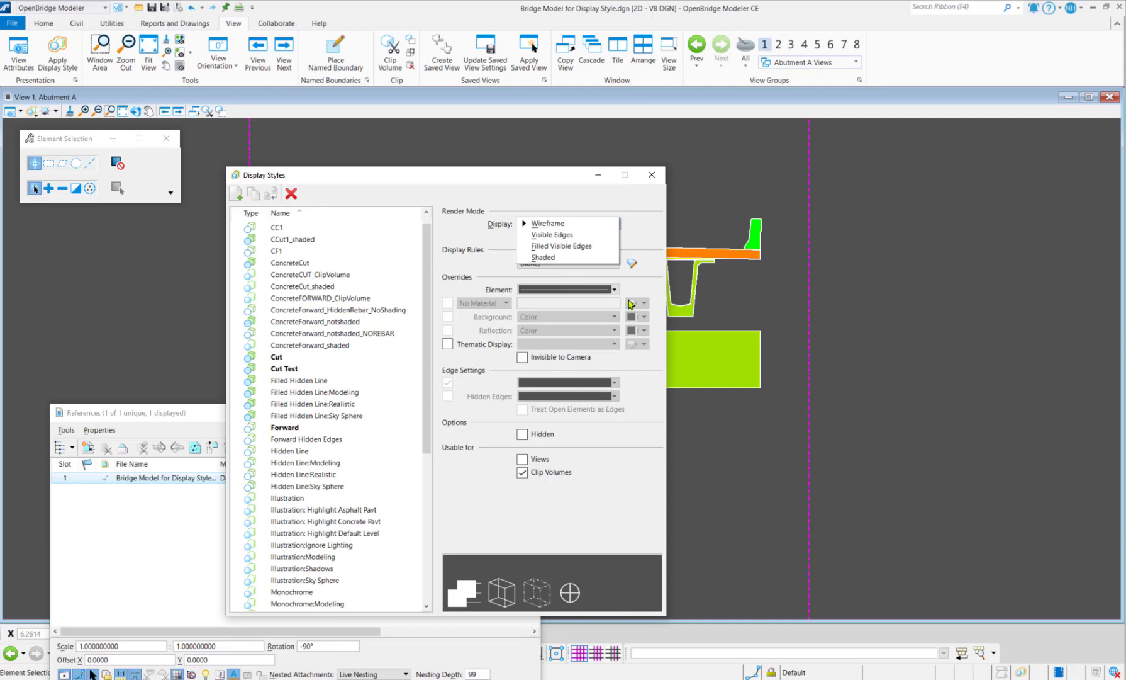
left_click(654, 264)
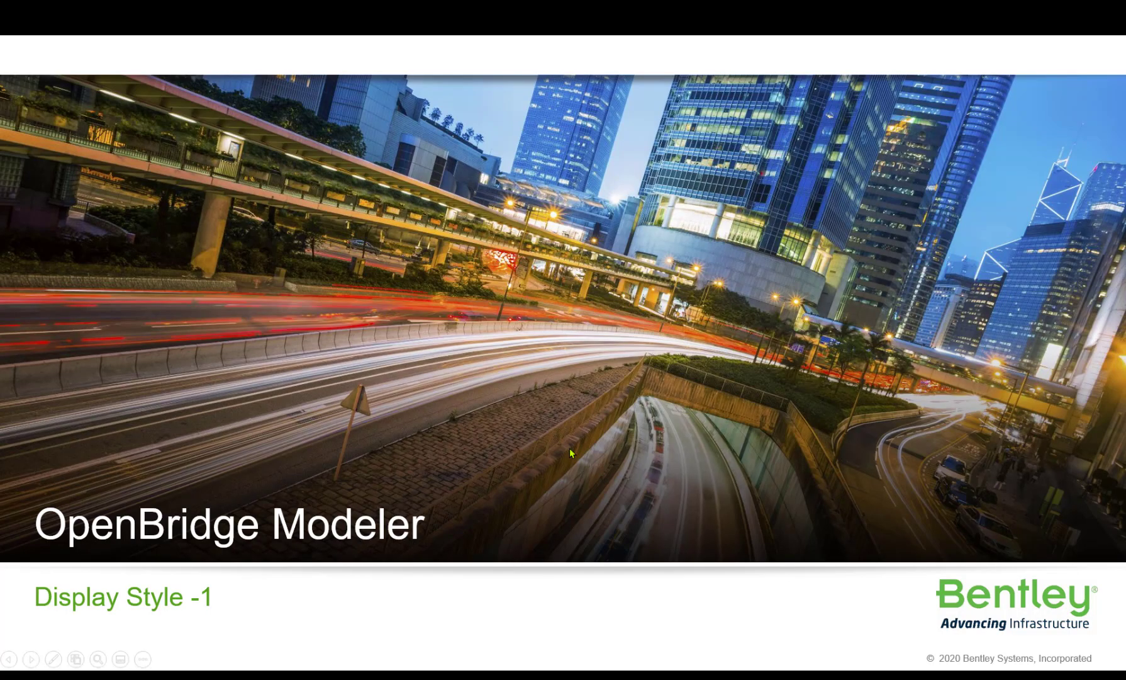
key("Right")
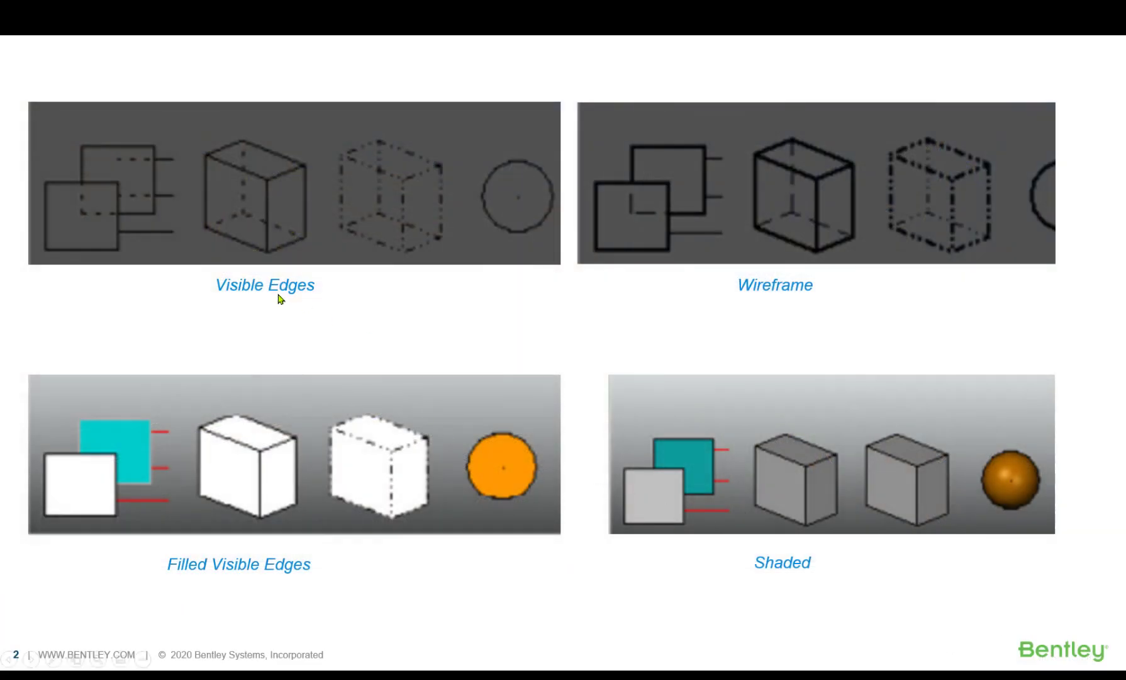
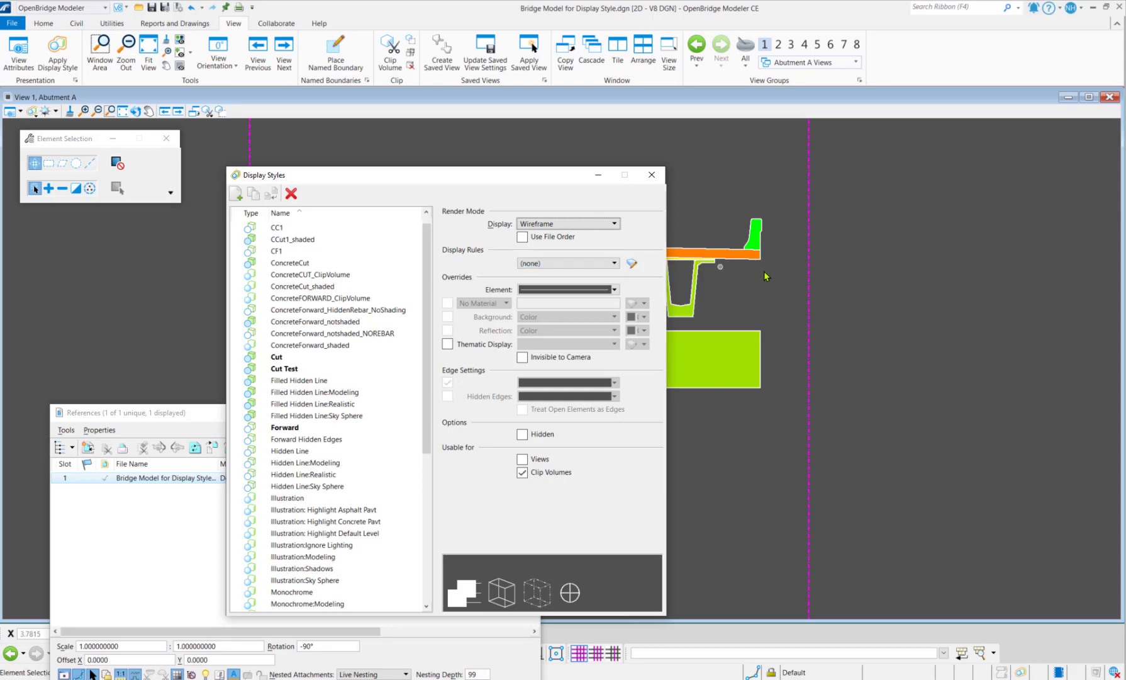
- Move the Display Styles dialog aside and examine the Element overrides for color, style, weight and transparency
left_click_drag(523, 176, 406, 181)
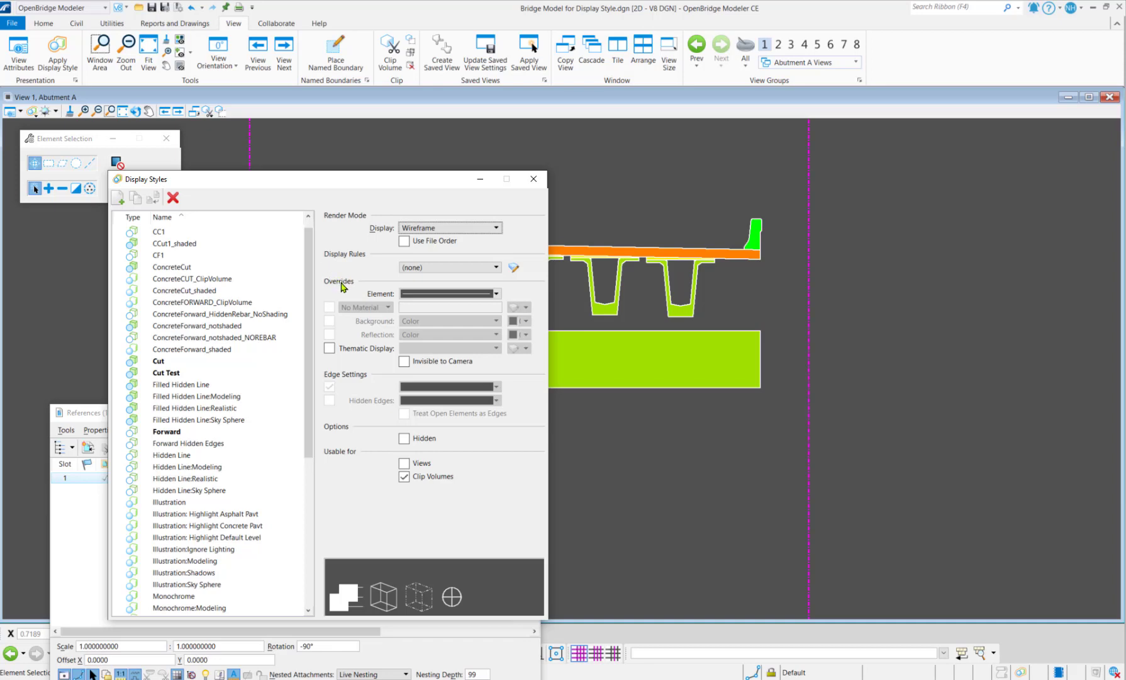
left_click(497, 294)
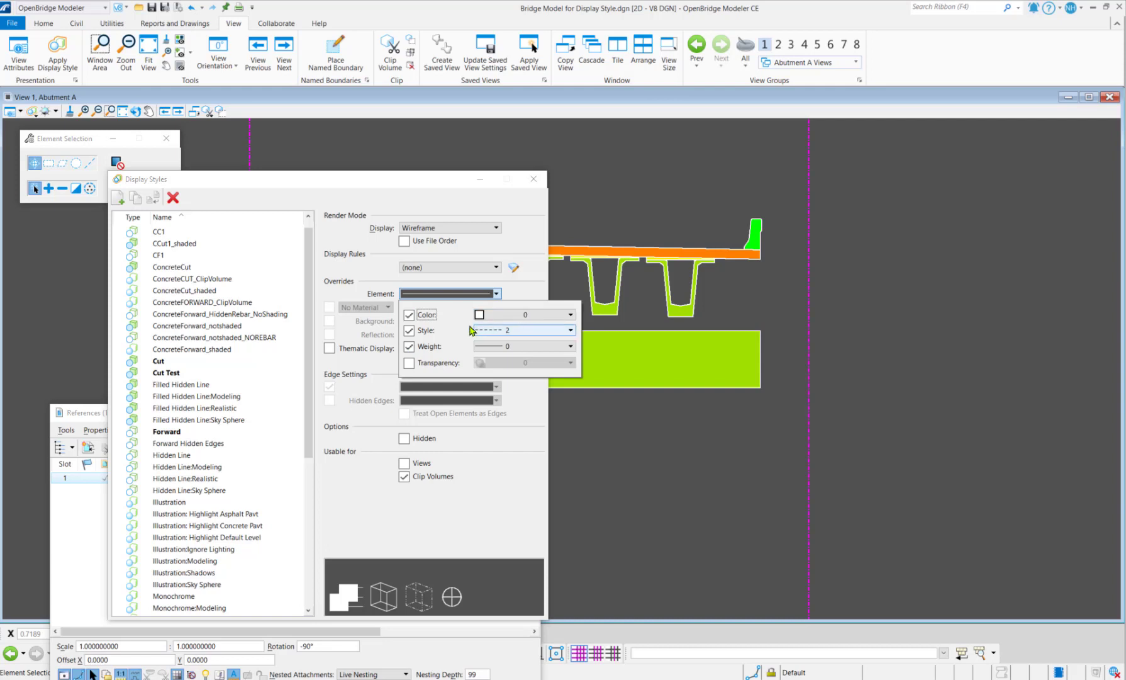
left_click(547, 295)
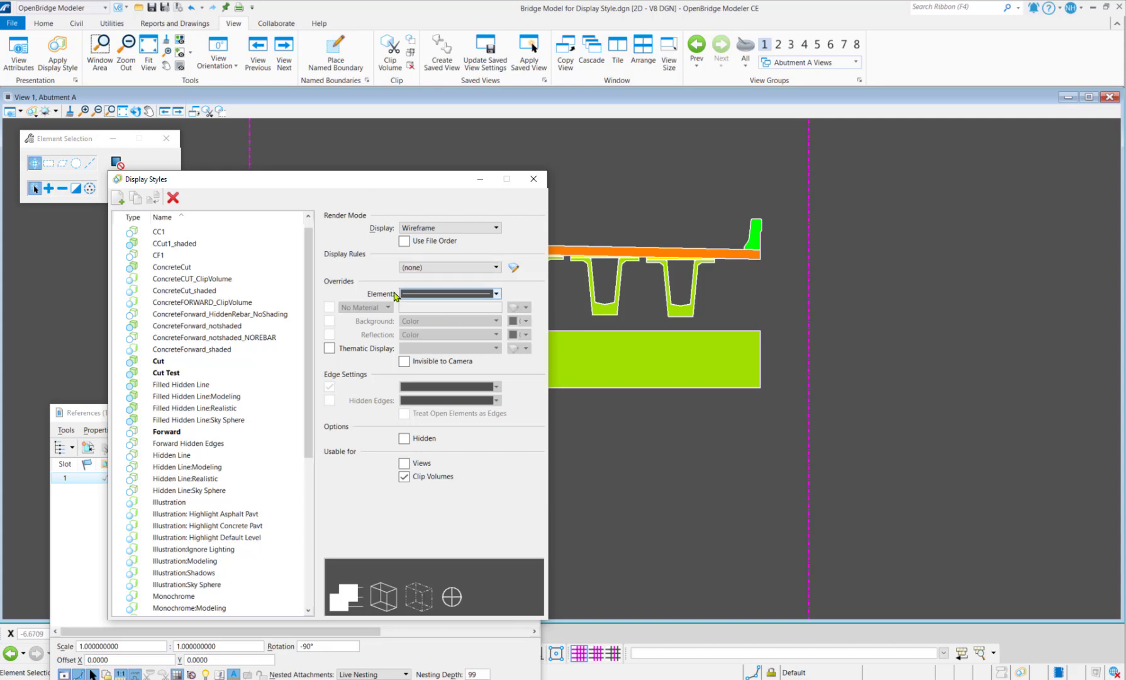
left_click(497, 294)
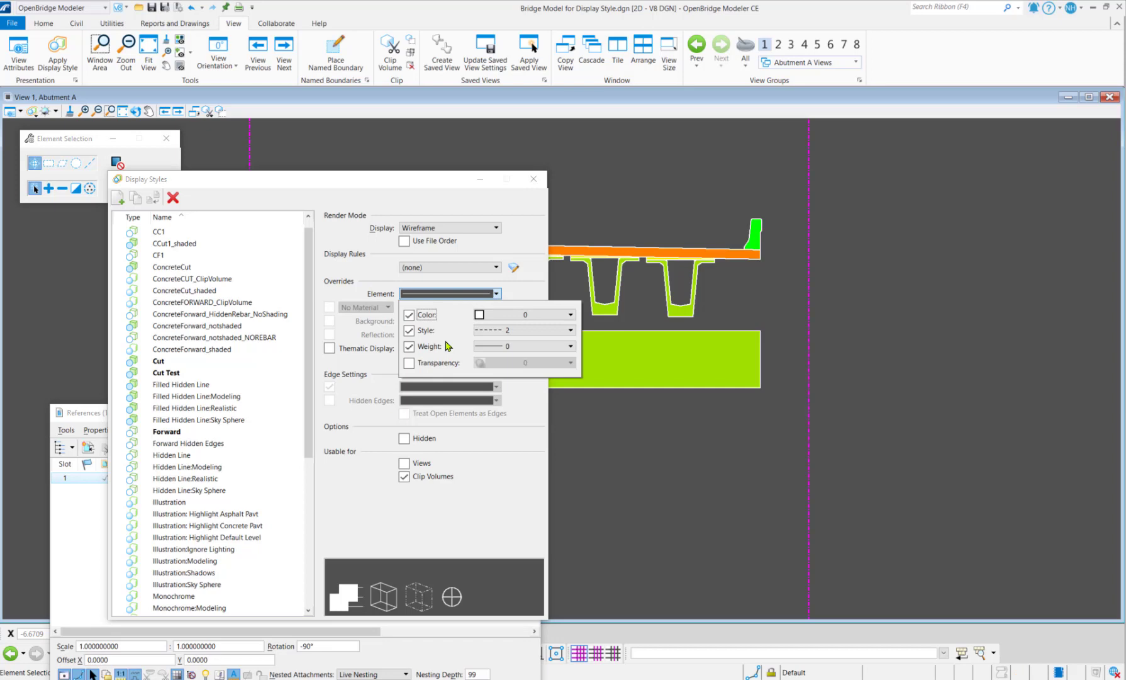
- Finish viewing the Element overrides without changing them and close the Display Styles dialog
left_click(521, 289)
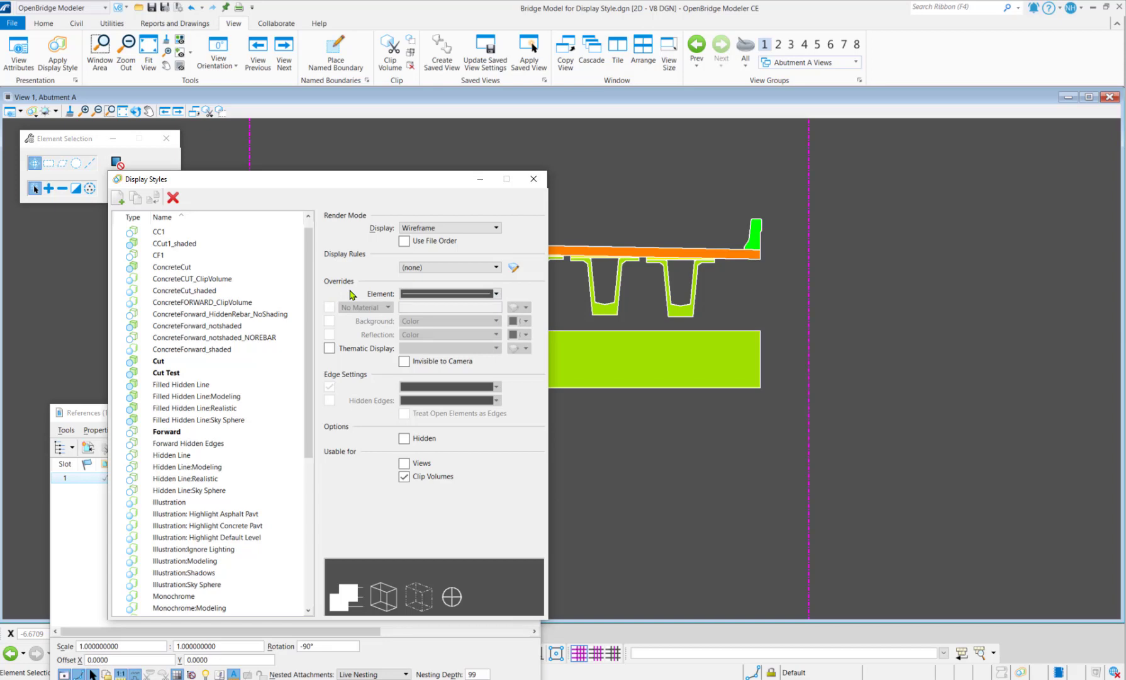
left_click(110, 111)
left_click(109, 112)
left_click(533, 179)
left_click(43, 23)
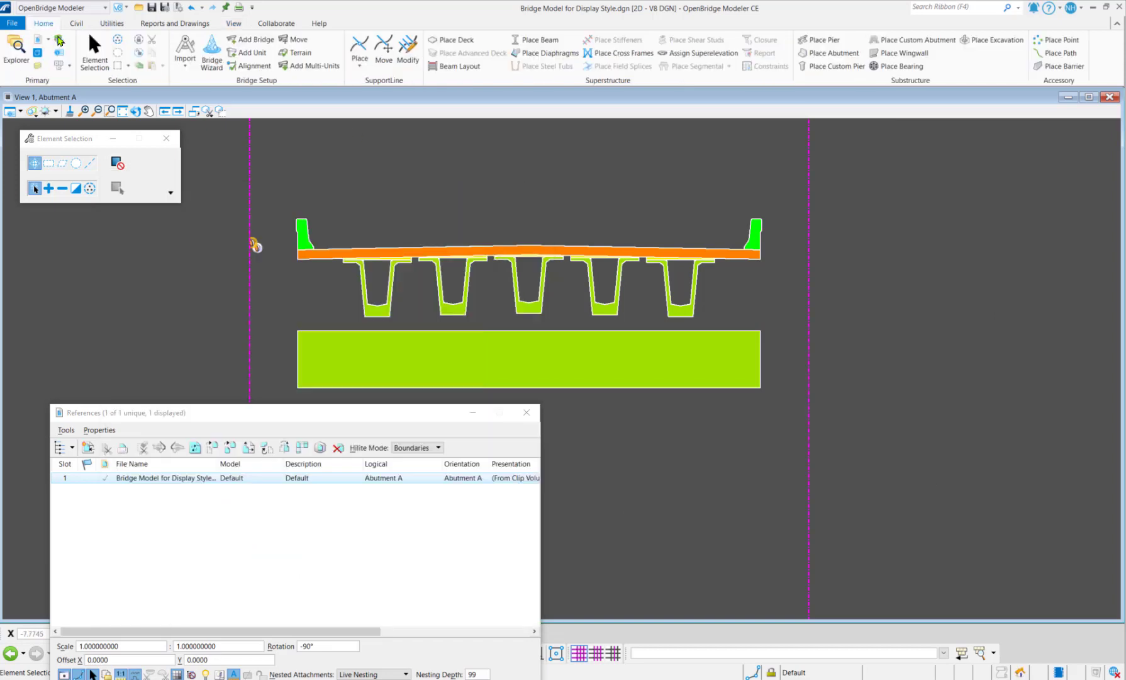
- Open the Abutment A reference's presentation settings, review the display styles available for Cut, and close them keeping Cut Test
right_click(291, 482)
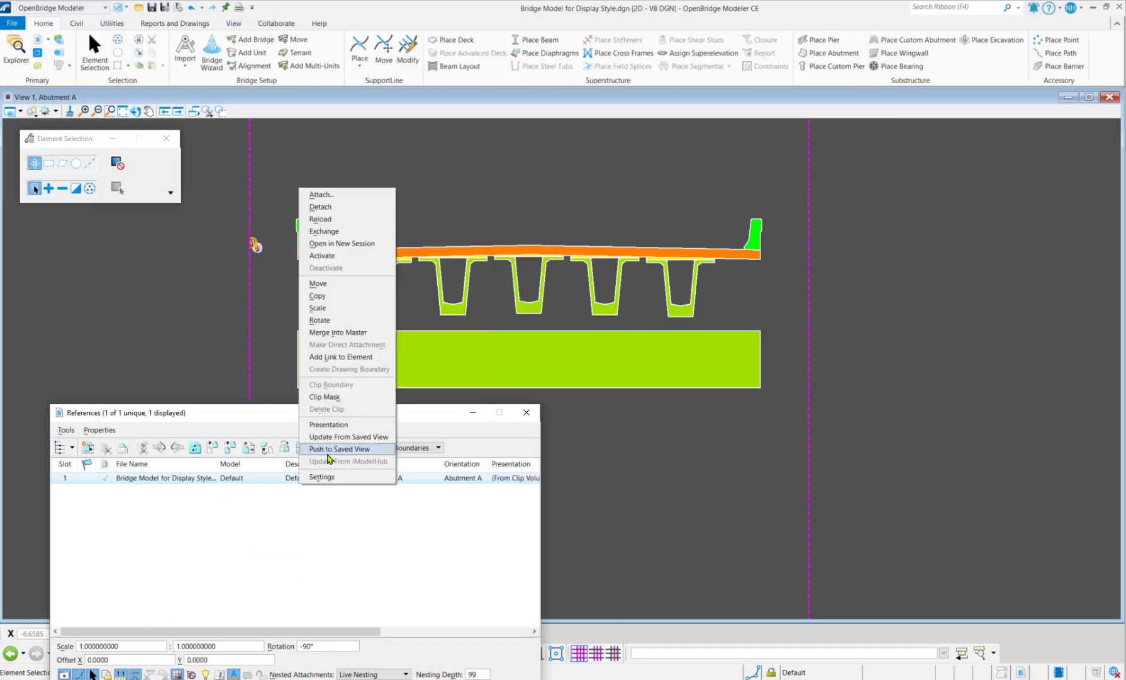
left_click(335, 425)
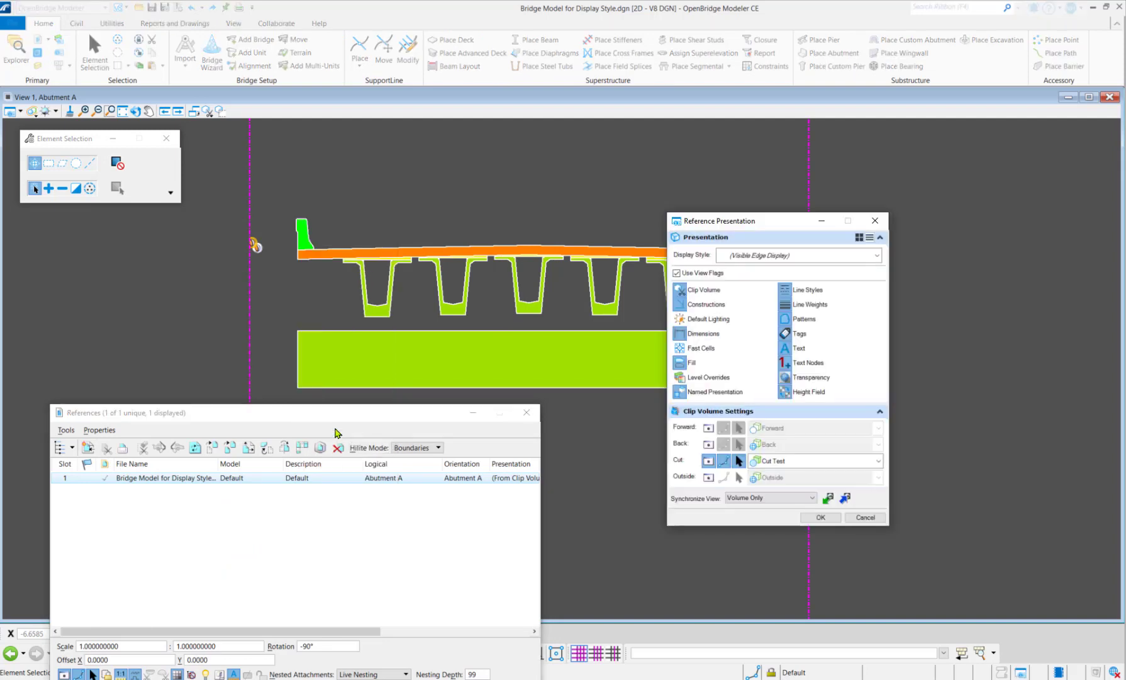
left_click(876, 461)
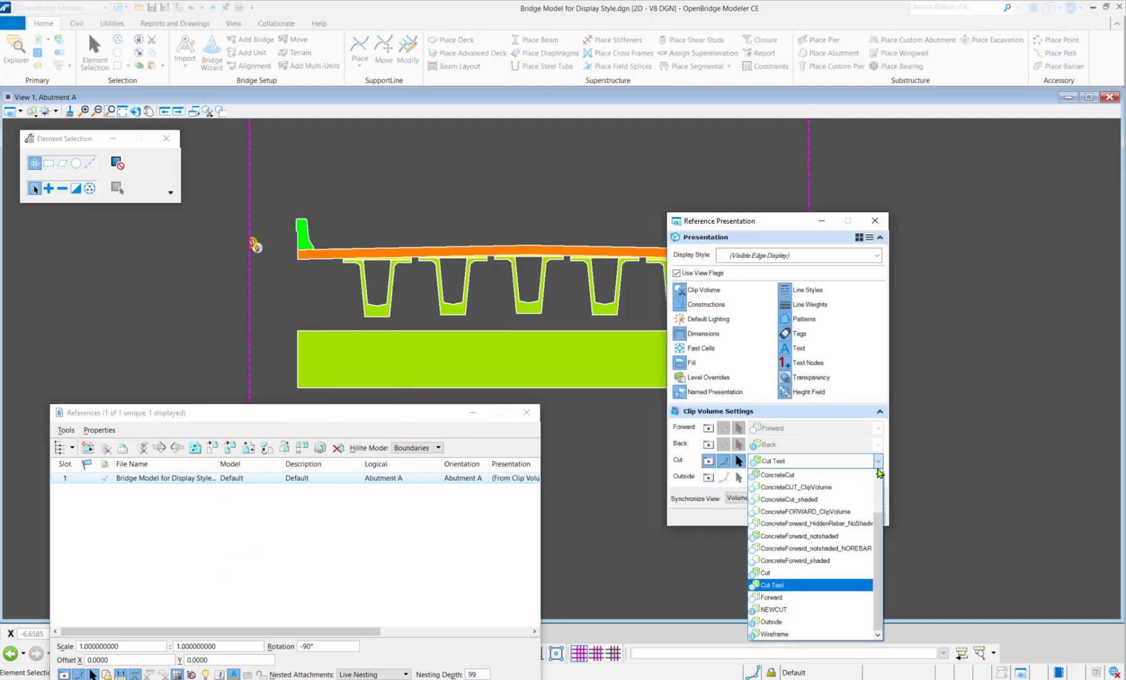
key("Return")
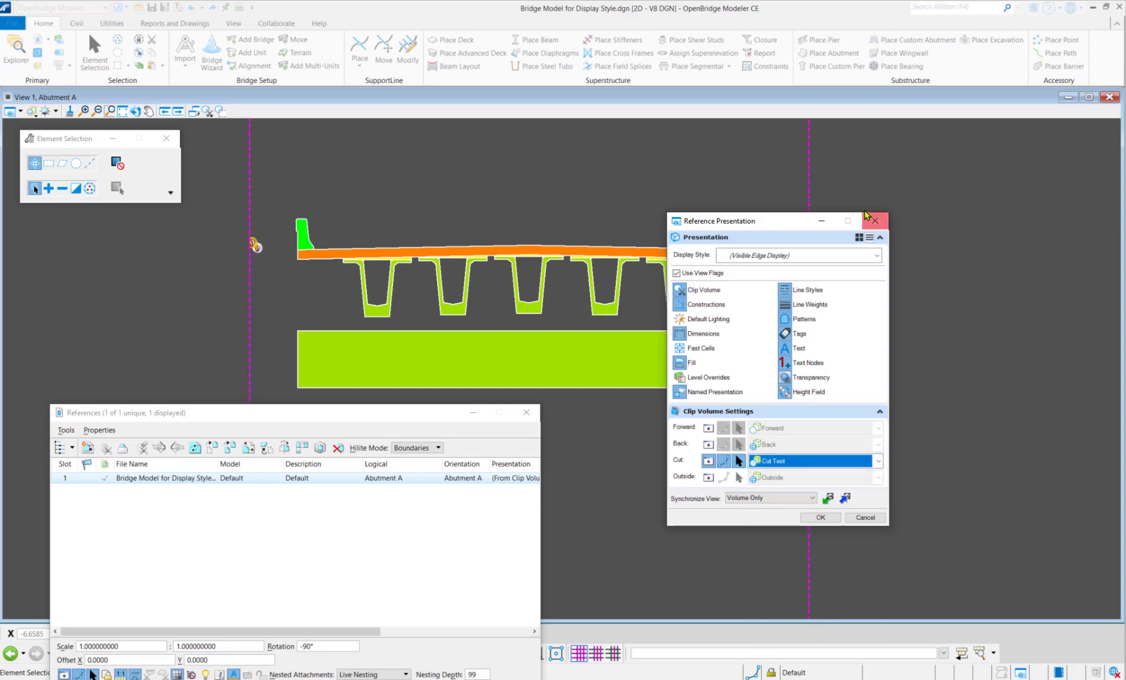
key("Return")
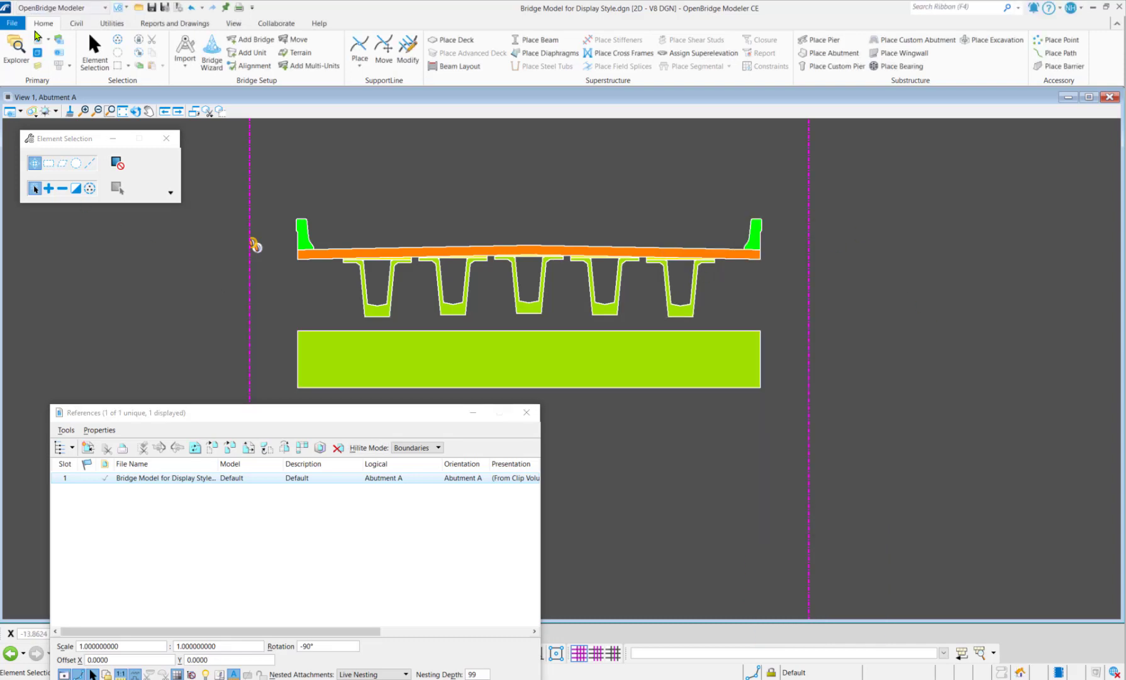
- Reopen the Display Styles dialog and examine the Usable for options of the ConcreteForward_notshaded style
left_click(233, 23)
left_click(76, 81)
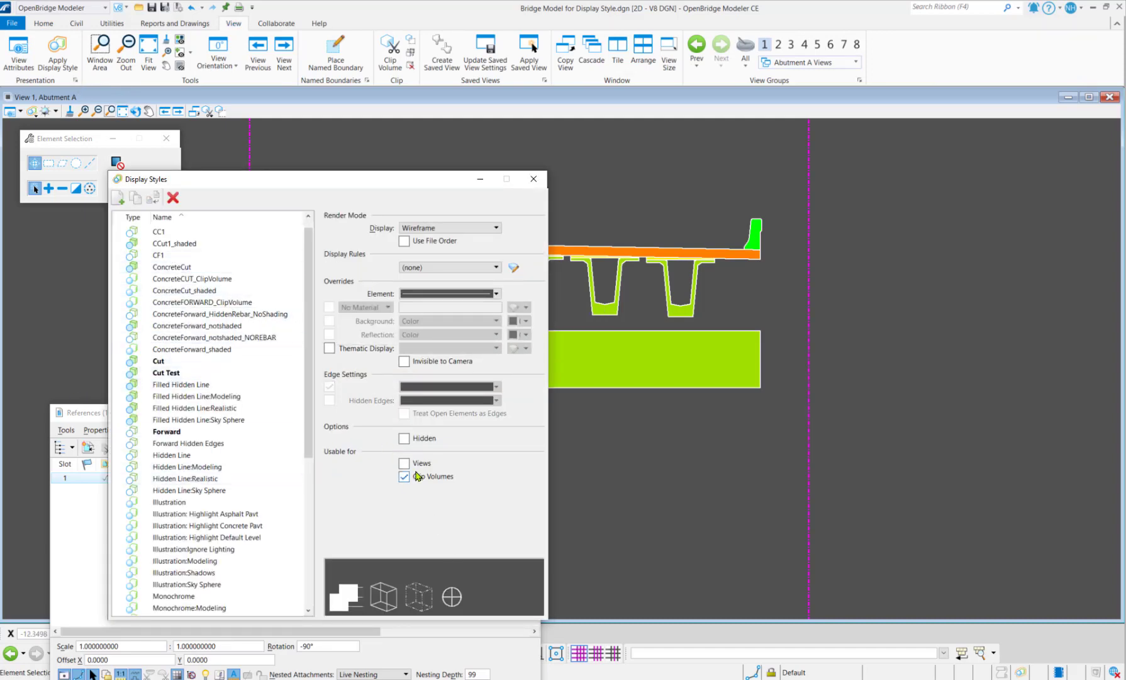
left_click(175, 331)
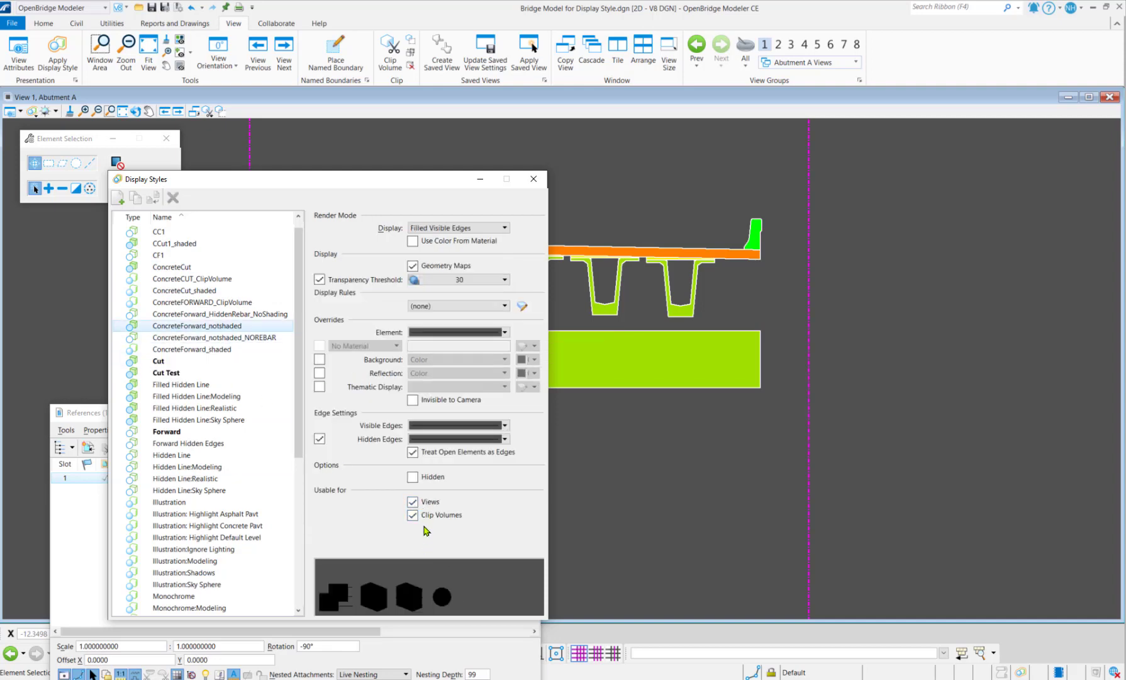
- Make the Cut Test display style usable for Views as well as Clip Volumes, and close the Display Styles dialog
left_click(176, 373)
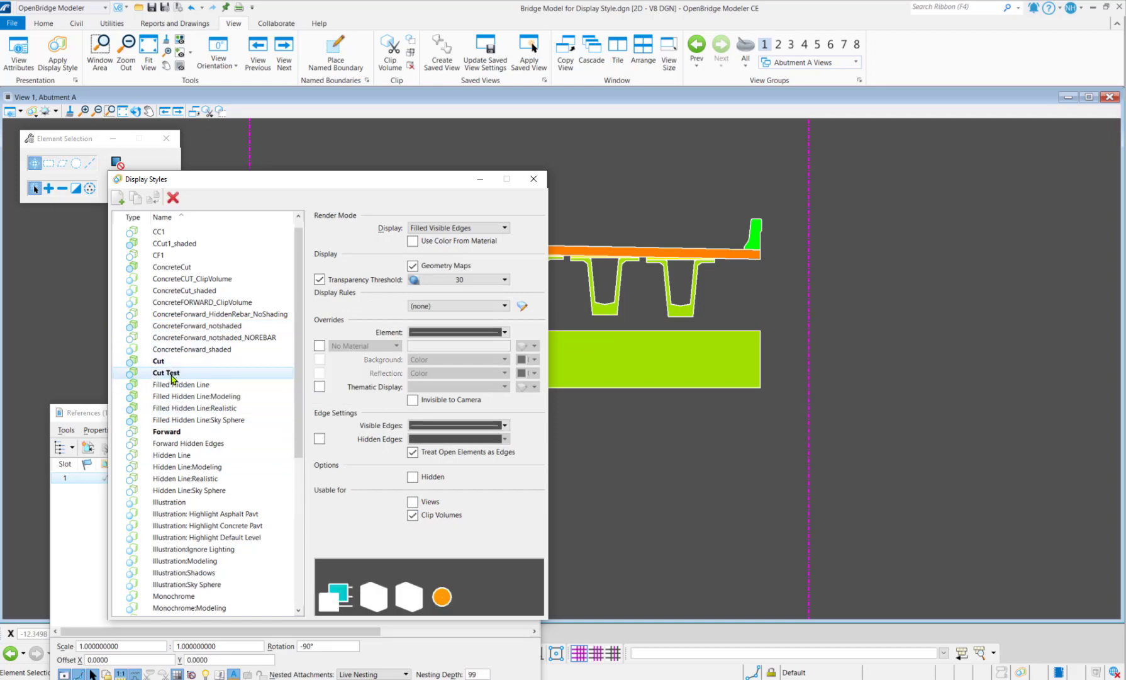
left_click(412, 501)
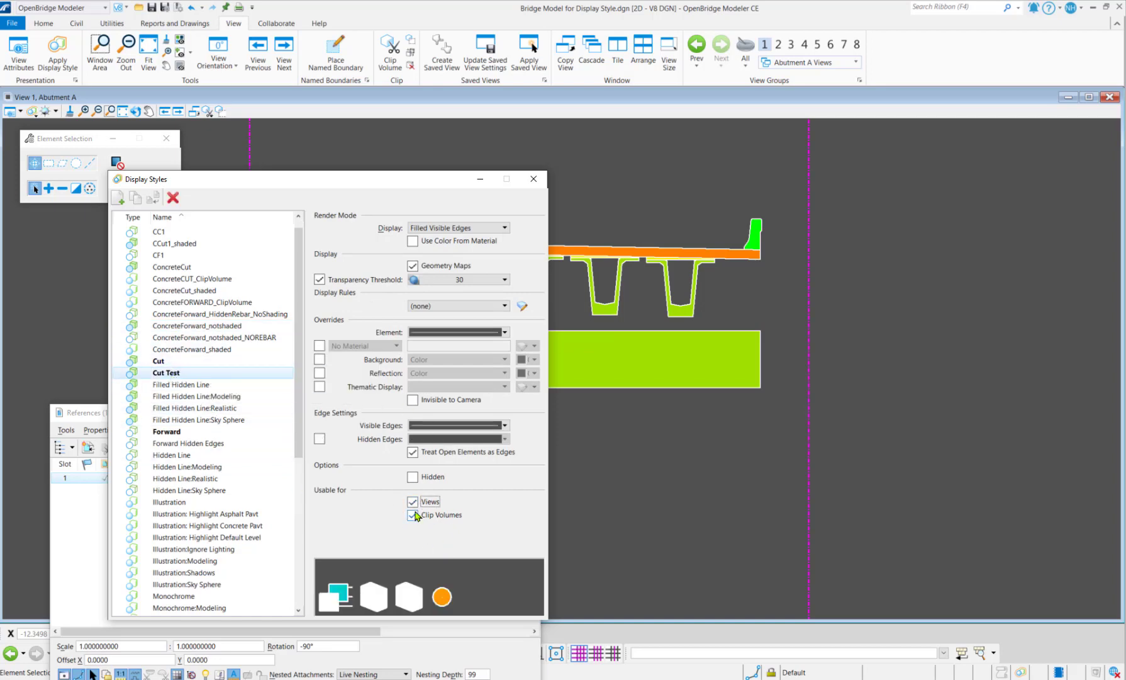
left_click(533, 179)
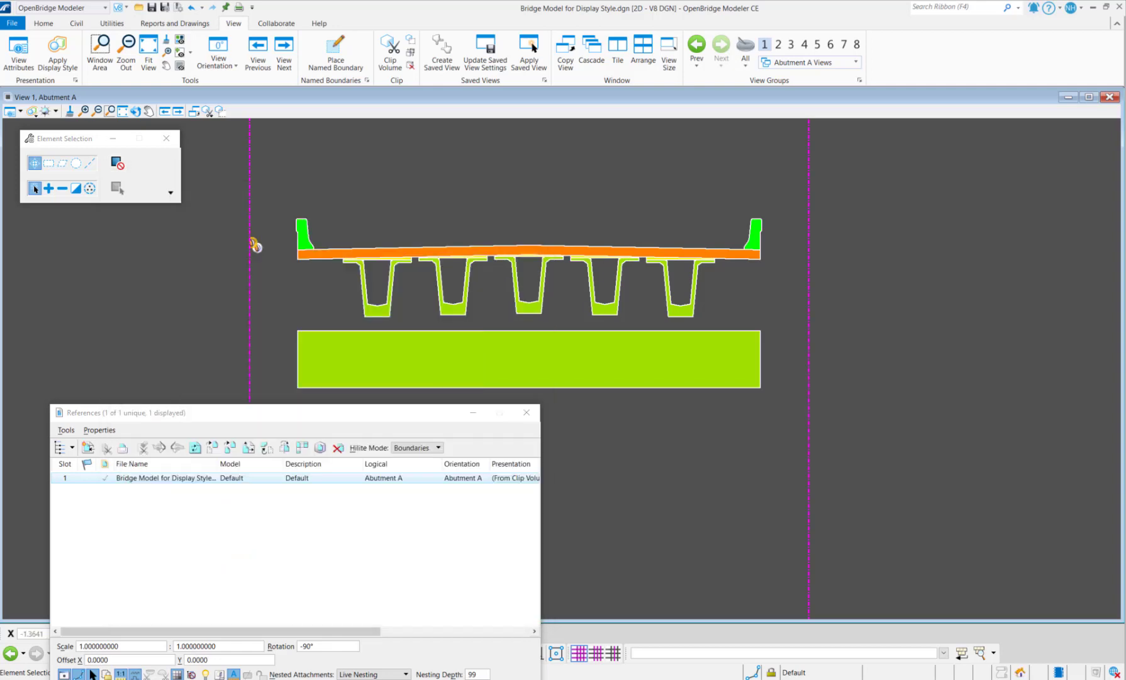